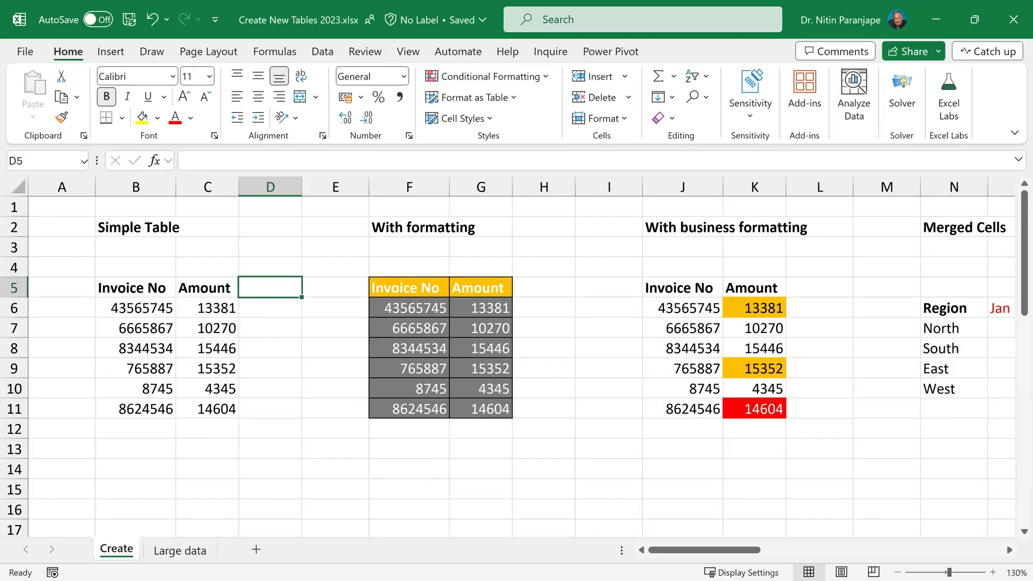
Convert the Simple Table range B5:C11 into Table4 with filter headers and banded rows.
left_click(138, 283)
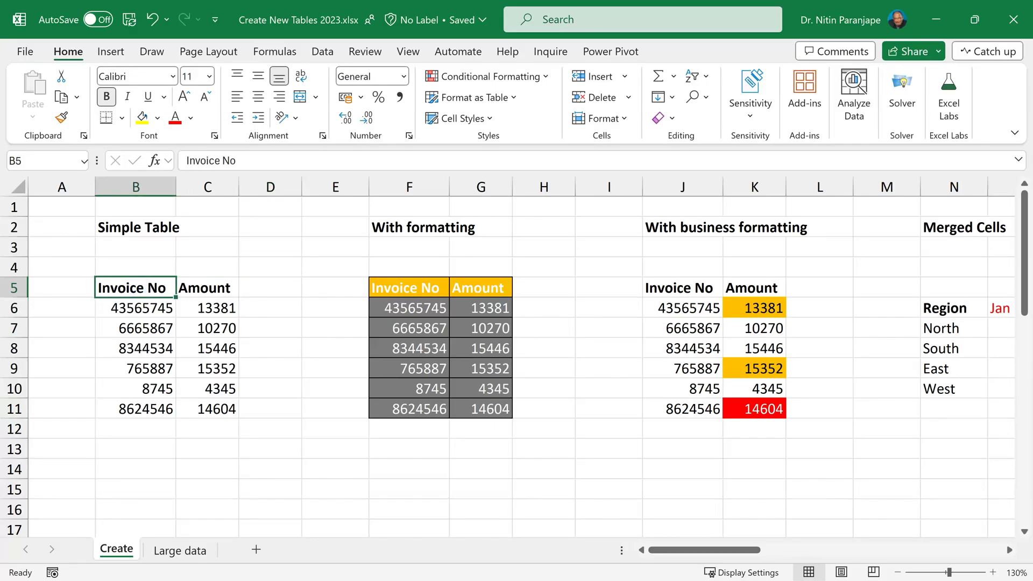
left_click(111, 51)
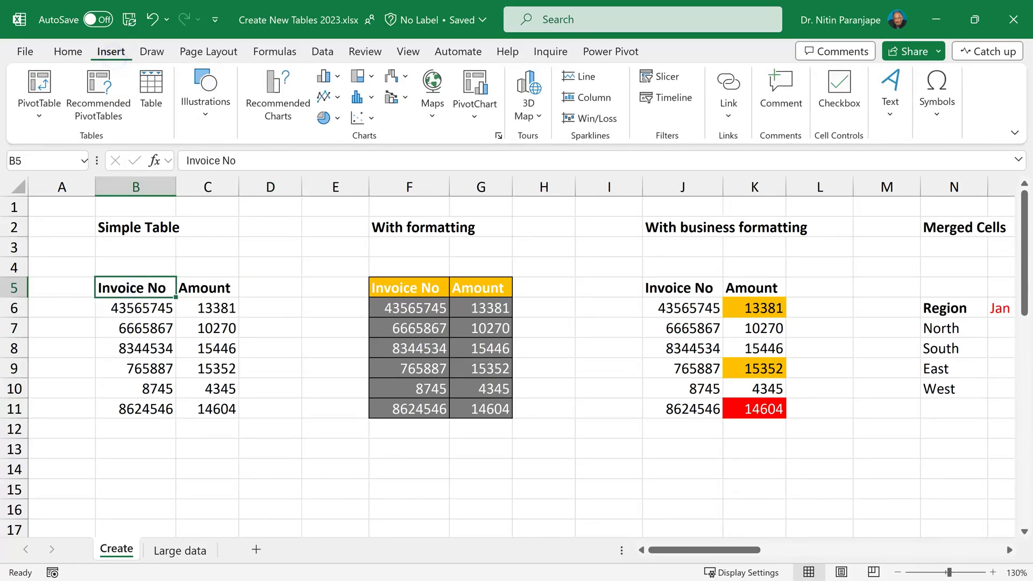
left_click(150, 91)
key("Return")
left_click(214, 328)
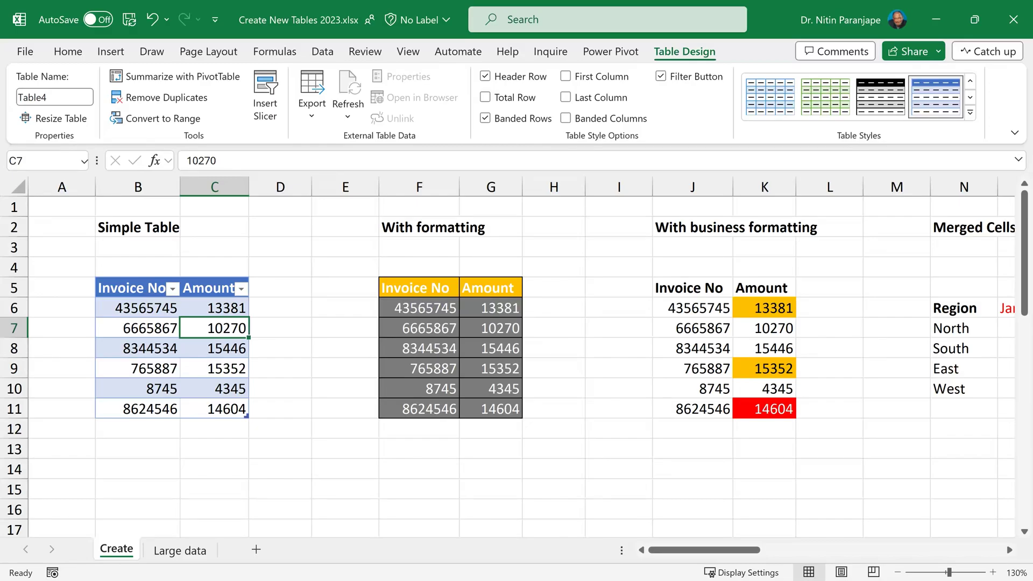
left_click(205, 366)
left_click(490, 348)
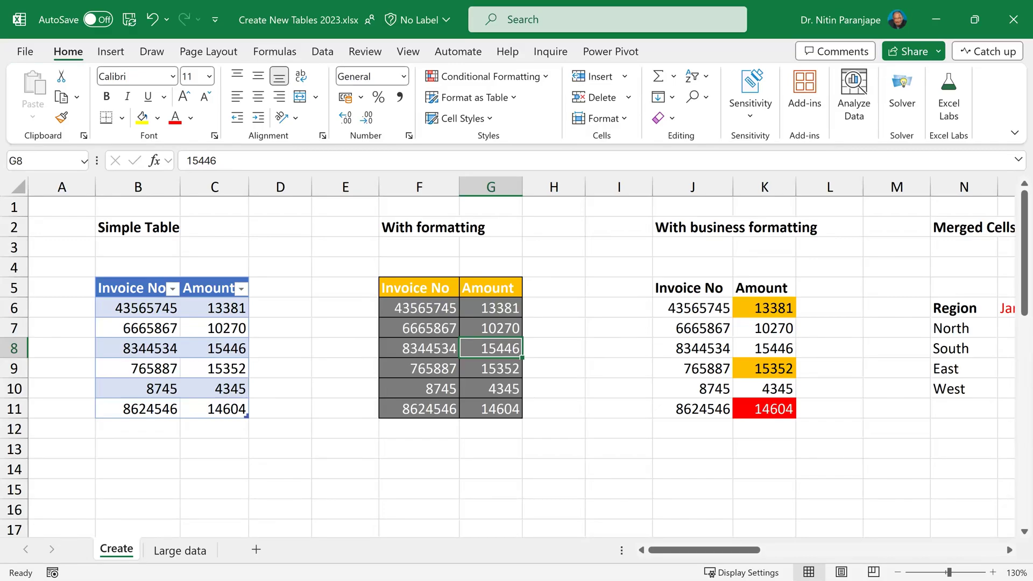
Create a table from the With formatting list F5:G11.
left_click(419, 288)
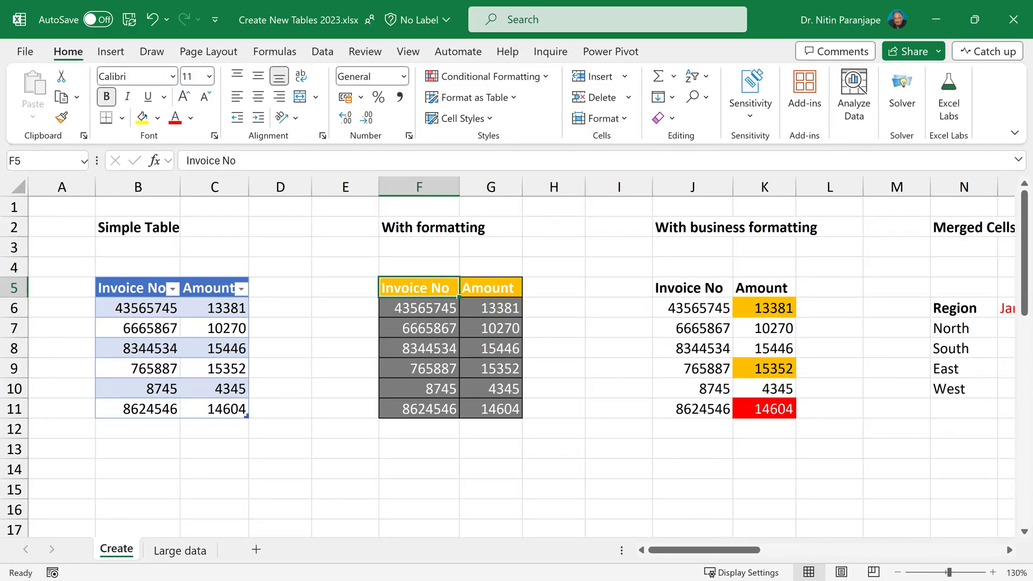
left_click(111, 52)
left_click(149, 89)
key("Return")
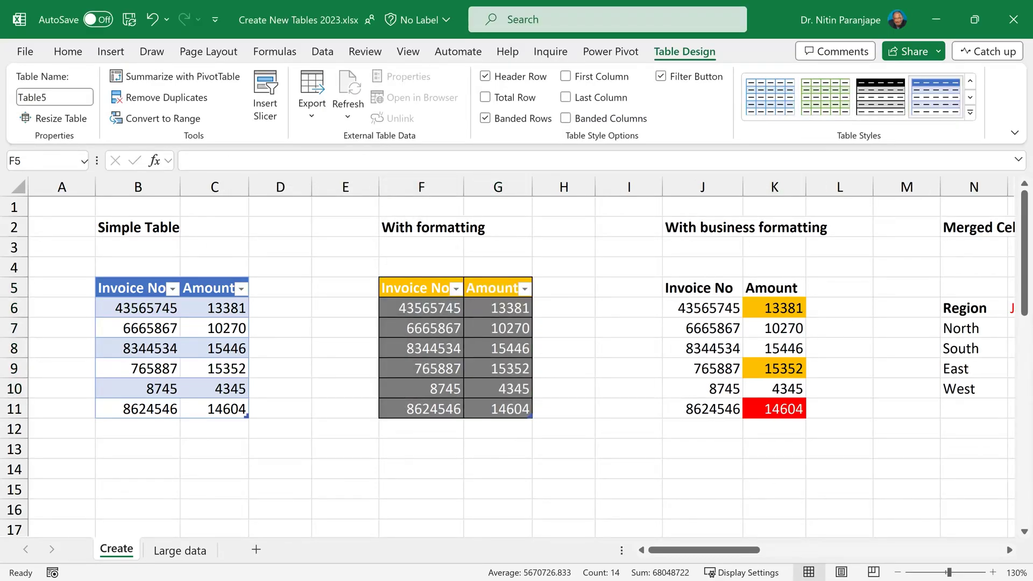
Apply the orange Light table style with Apply and Clear Formatting to remove the grey fill.
left_click(970, 113)
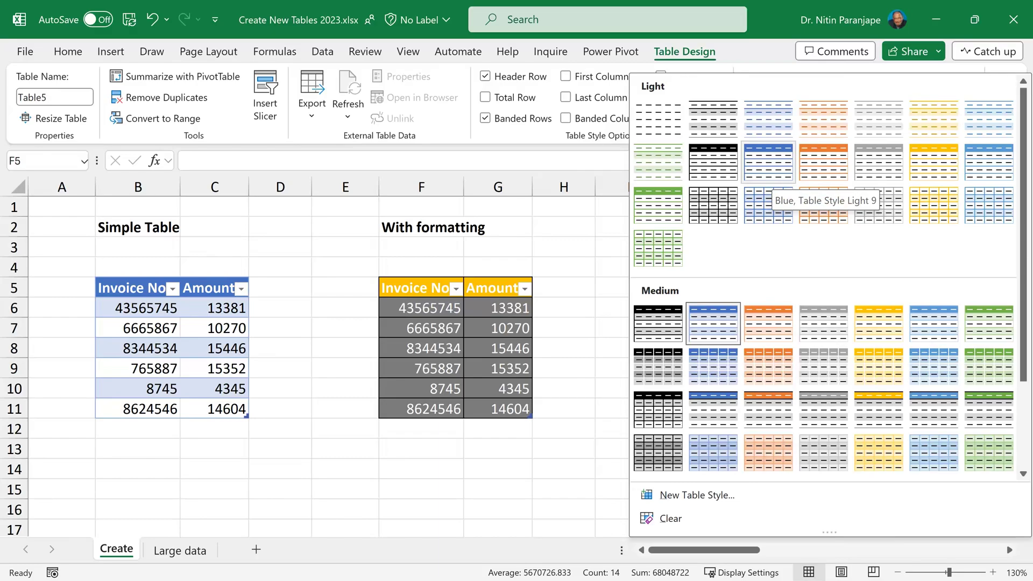
right_click(810, 171)
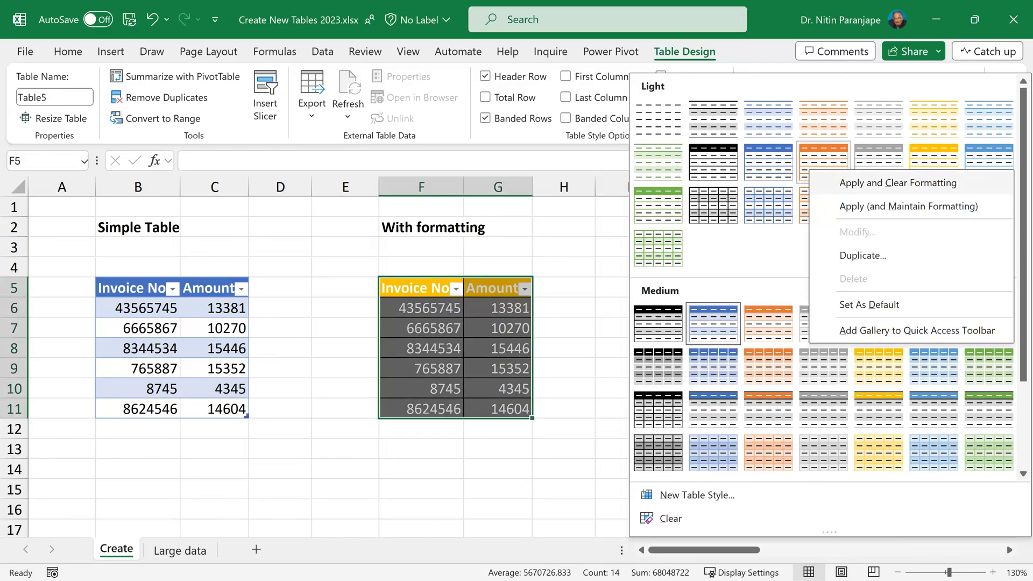
left_click(897, 183)
left_click(700, 288)
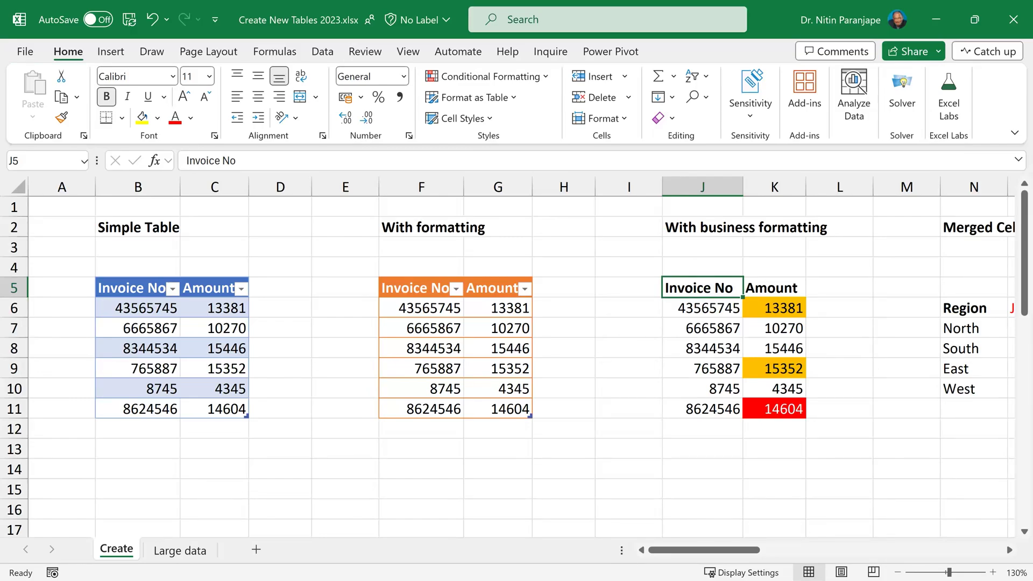
left_click(770, 306)
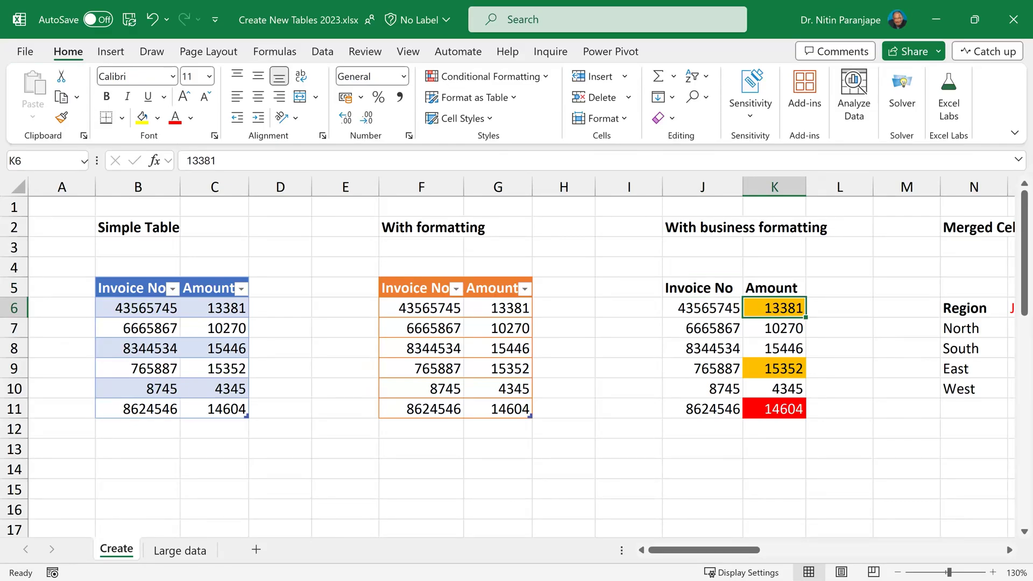
left_click(766, 408)
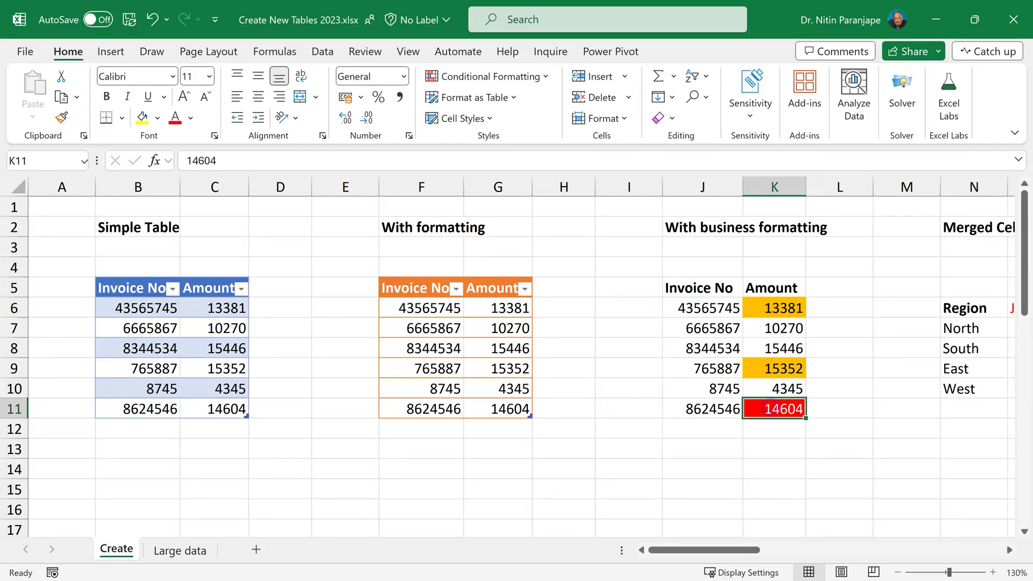
left_click(702, 327)
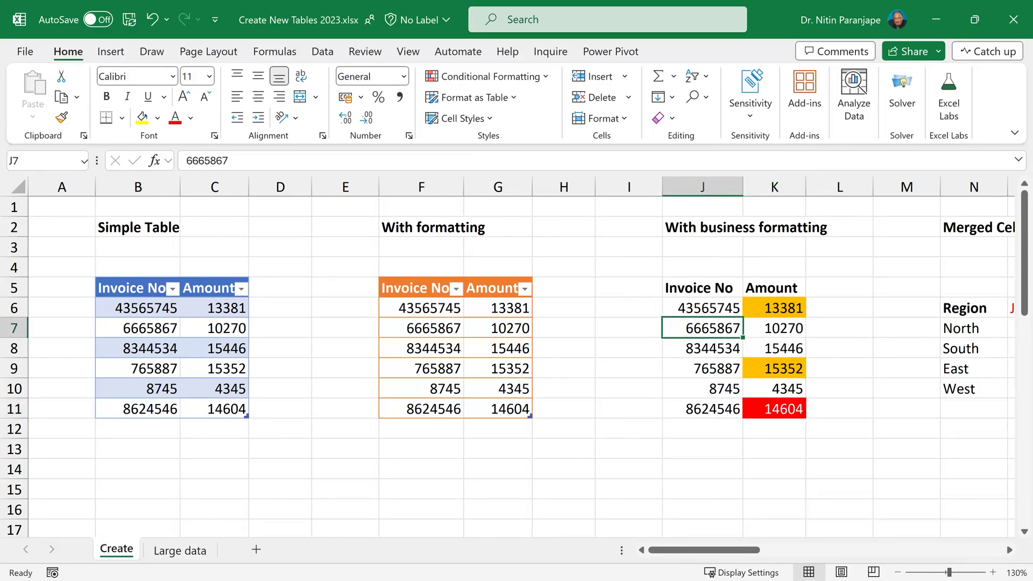
left_click(111, 51)
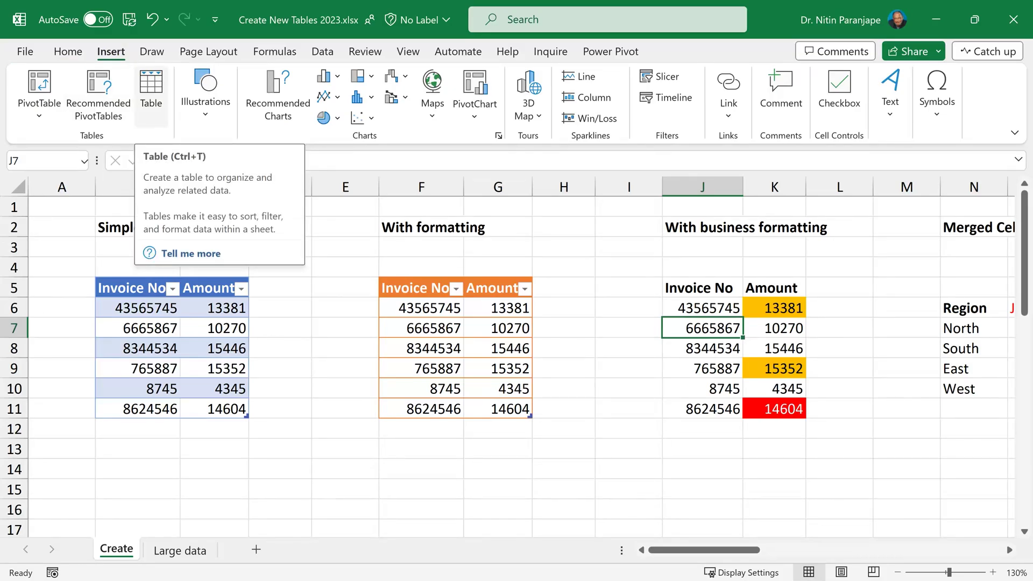
left_click(150, 89)
key("Return")
right_click(930, 107)
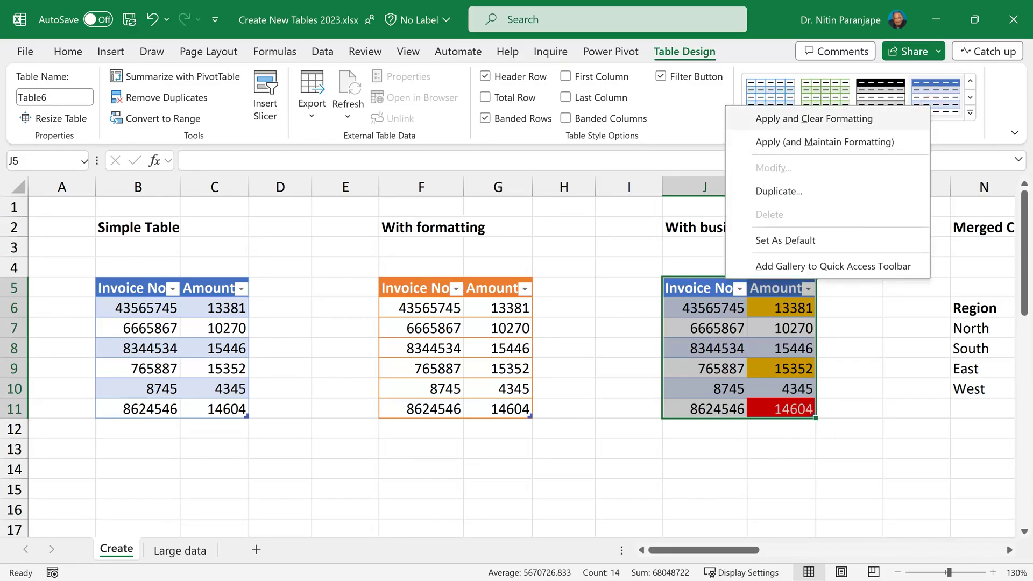
left_click(881, 124)
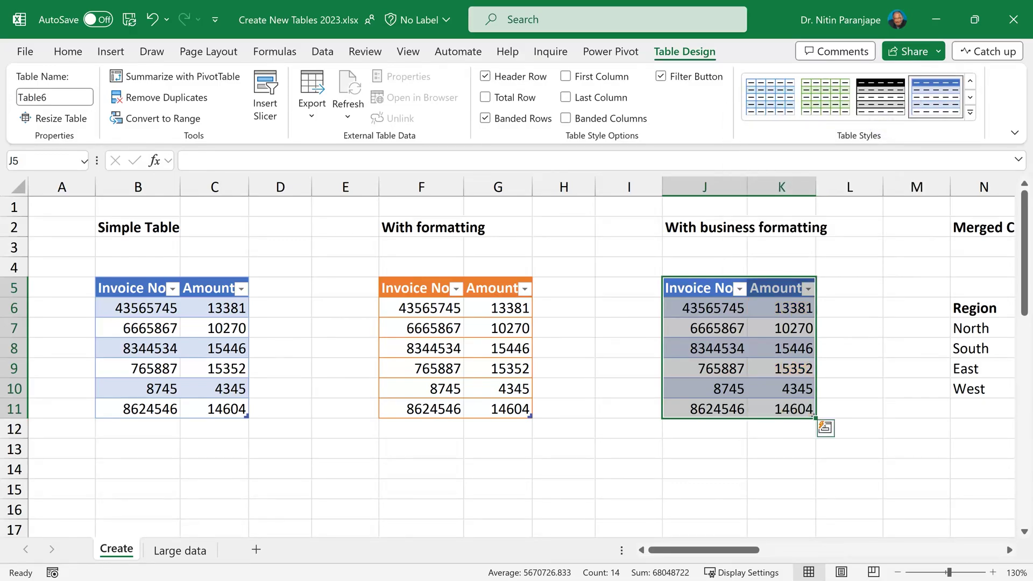
key("ctrl+z")
key("ctrl+z")
key("ctrl+z")
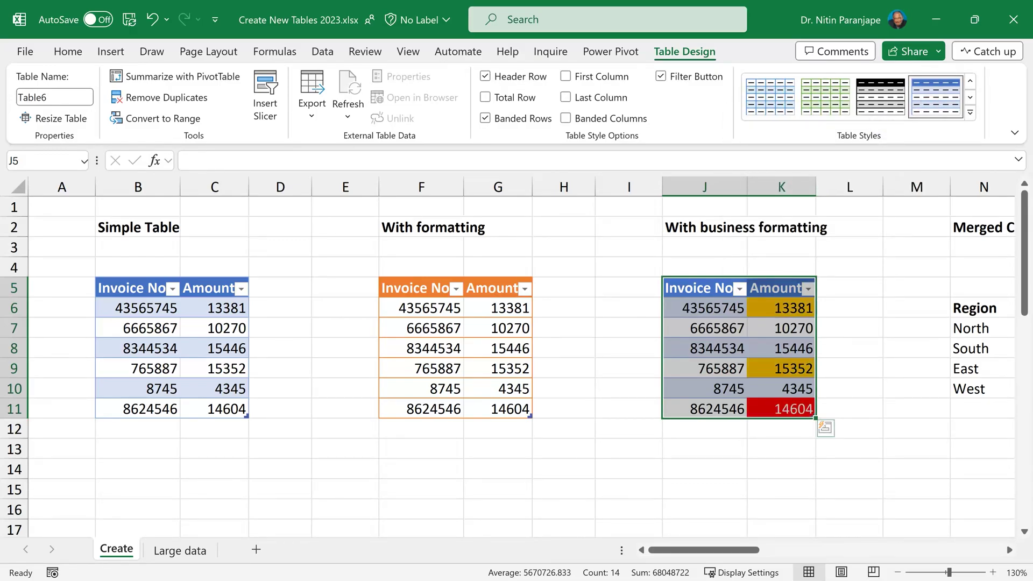
left_click(775, 308)
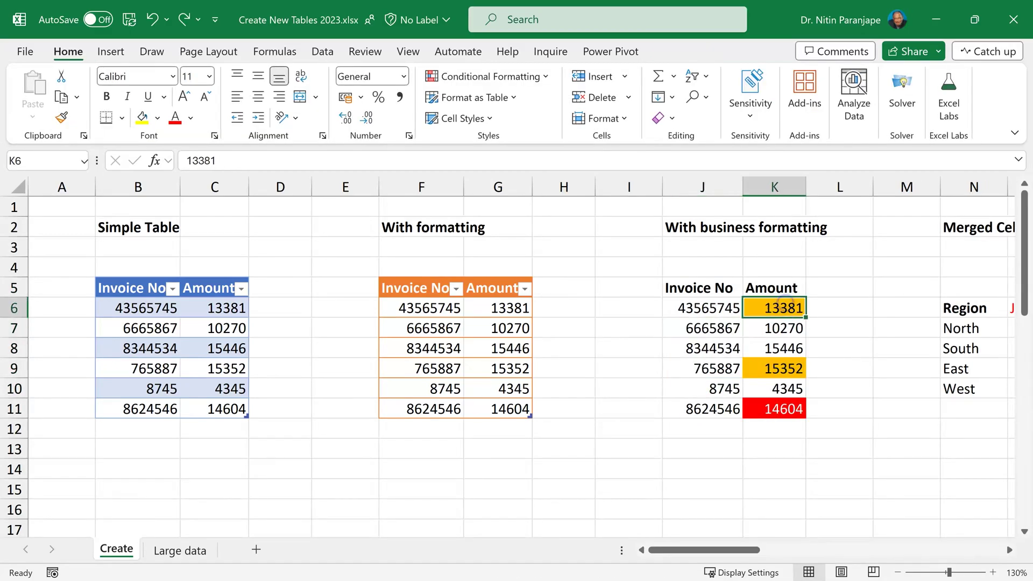
left_click(831, 288)
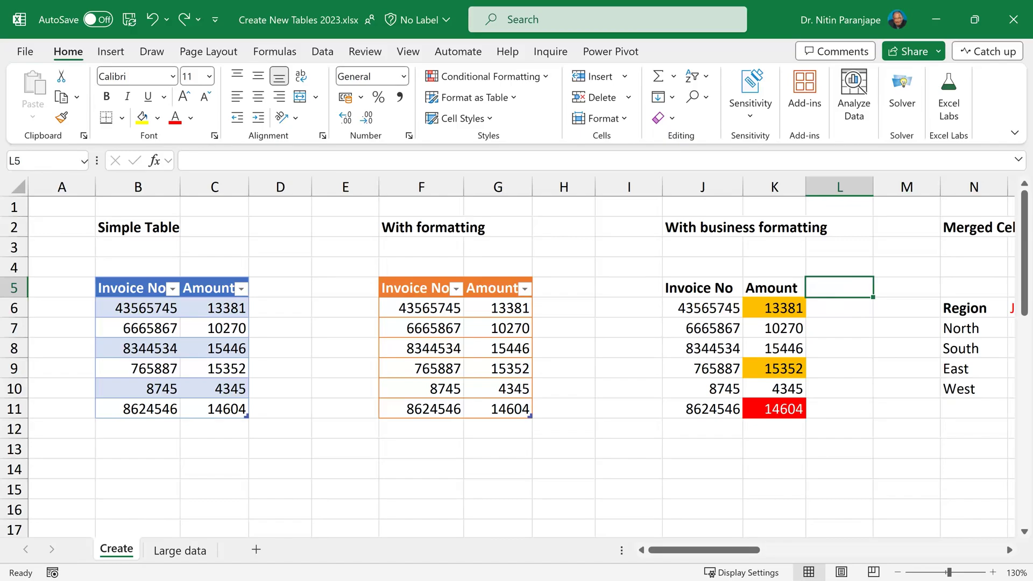
Restore the table and add a Status column with entries Partial, Partial and Calcelled.
key("ctrl+y")
type("Status")
key("Return")
type("Partial")
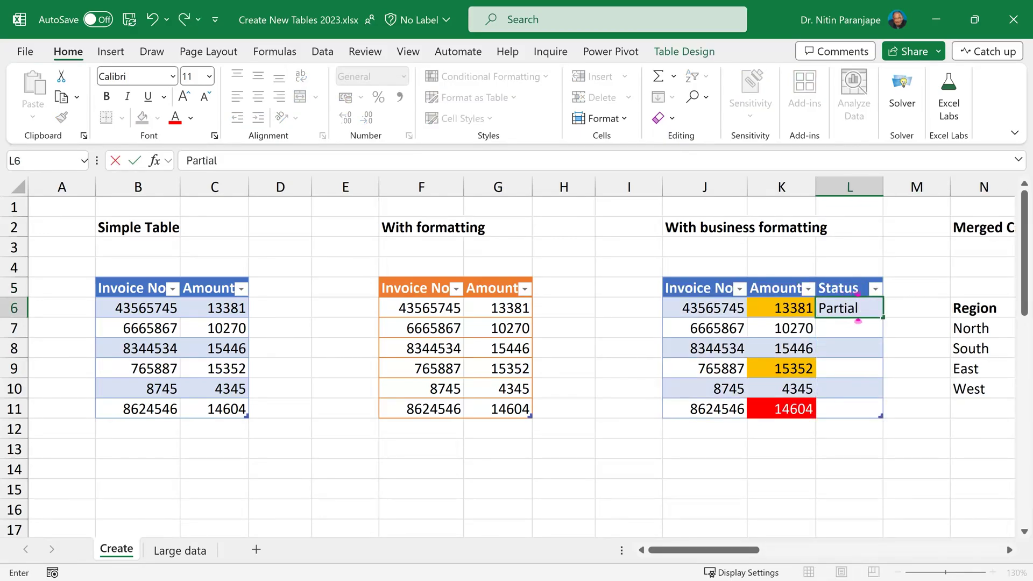
left_click(849, 368)
type("Partial")
left_click(843, 409)
type("Calc")
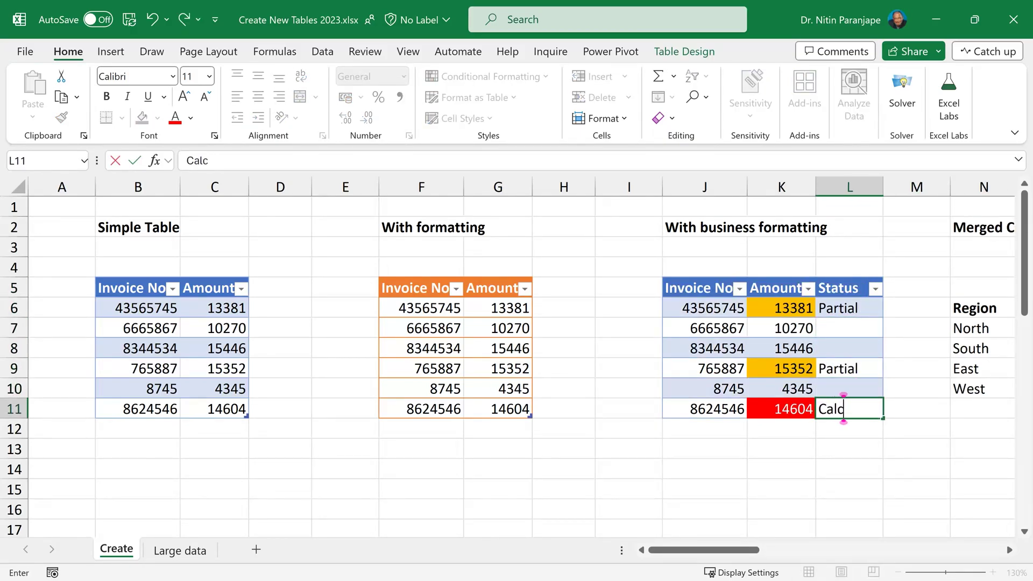
type("elled")
key("Return")
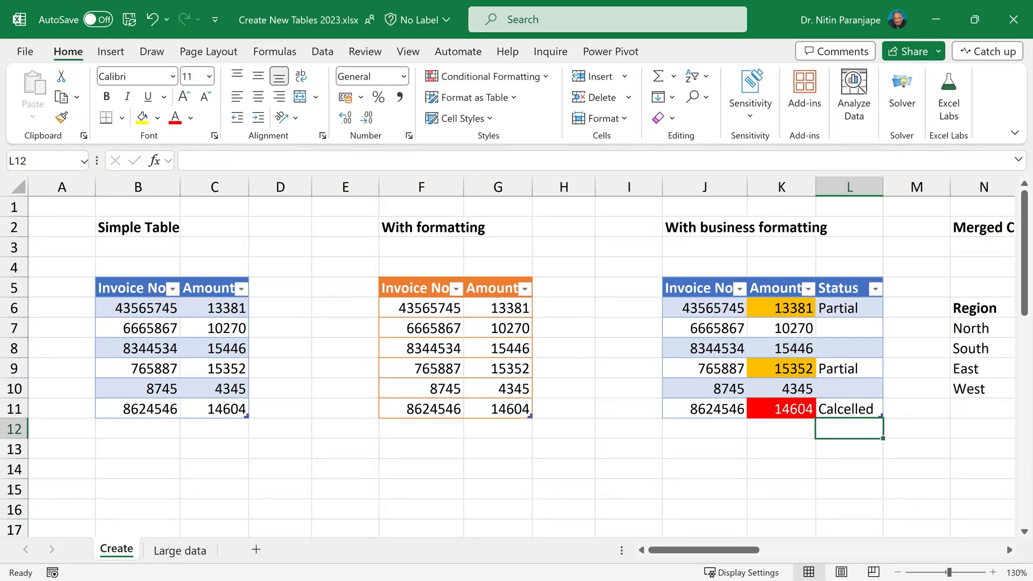
Give the table an orange style using Apply and Clear Formatting.
left_click(840, 312)
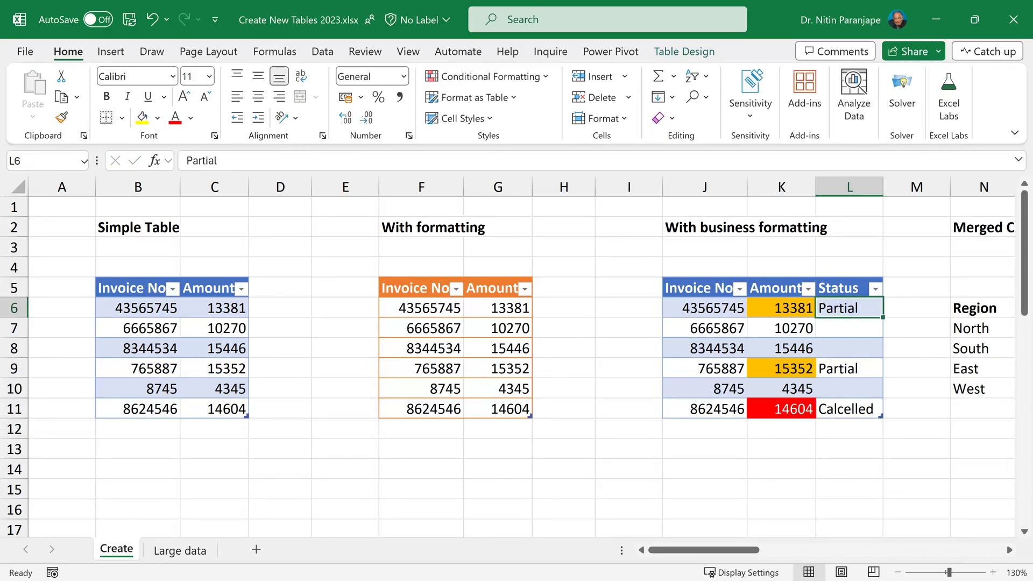
left_click(794, 310)
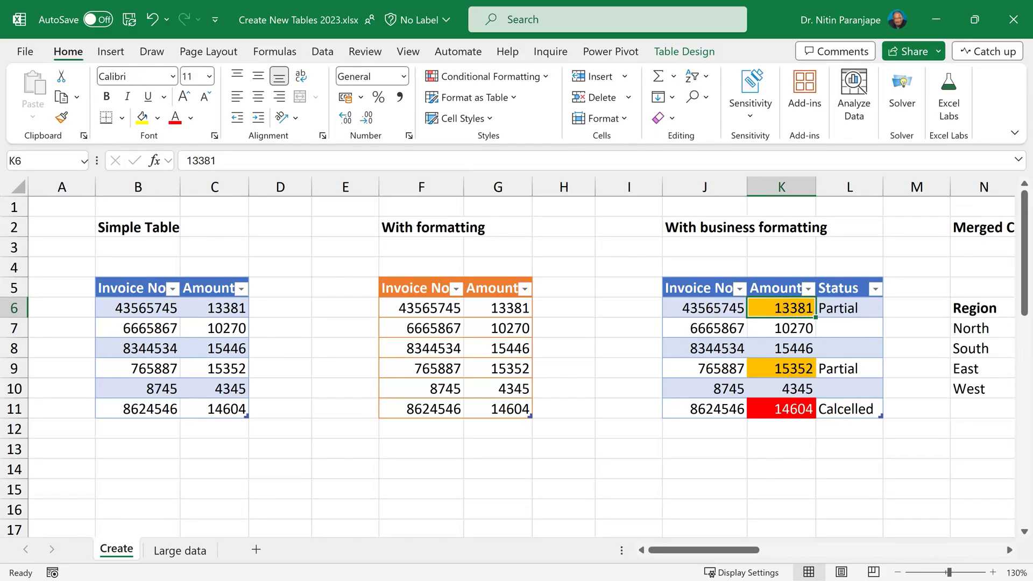
left_click(681, 48)
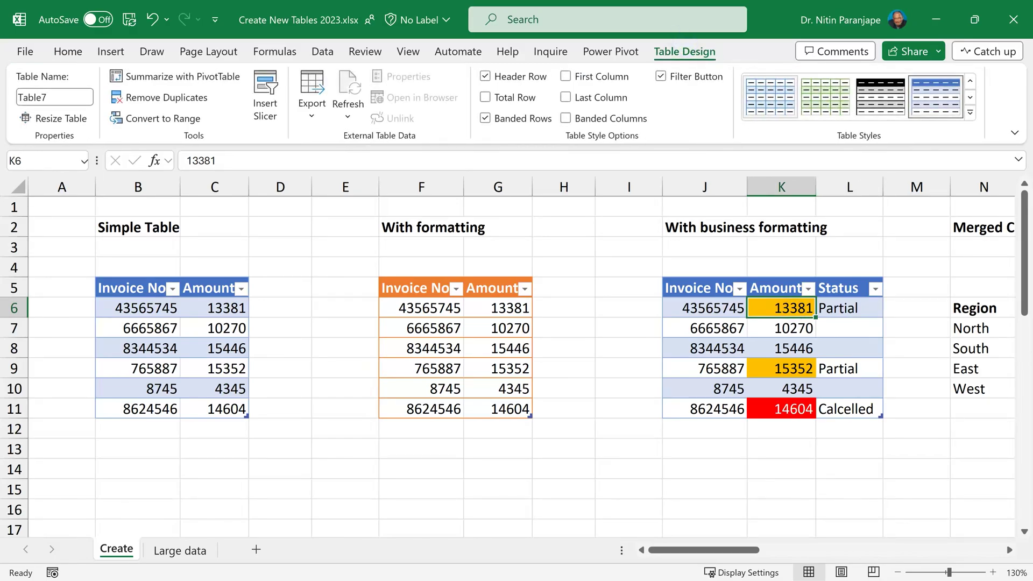
left_click(970, 112)
right_click(663, 351)
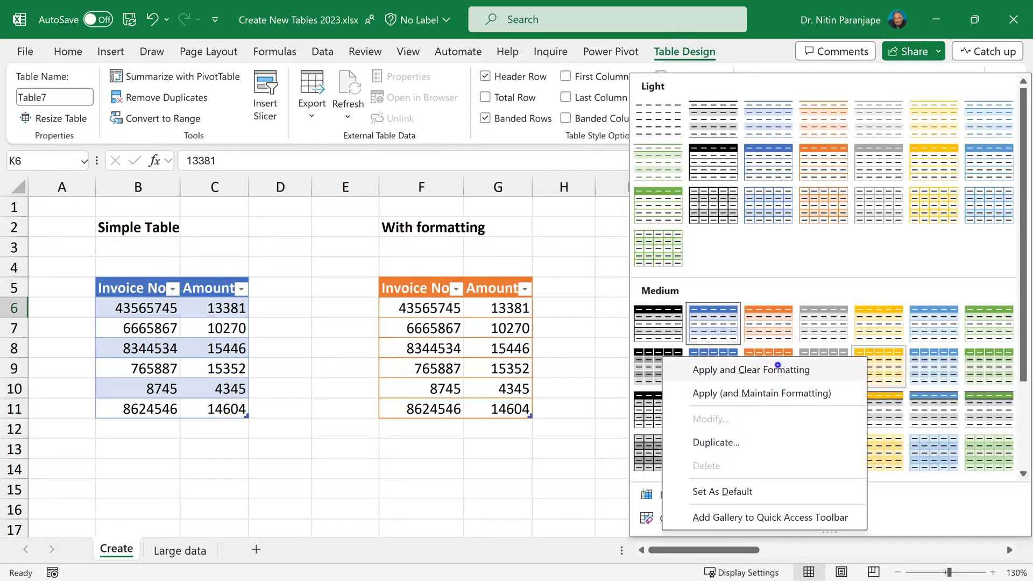
left_click(776, 366)
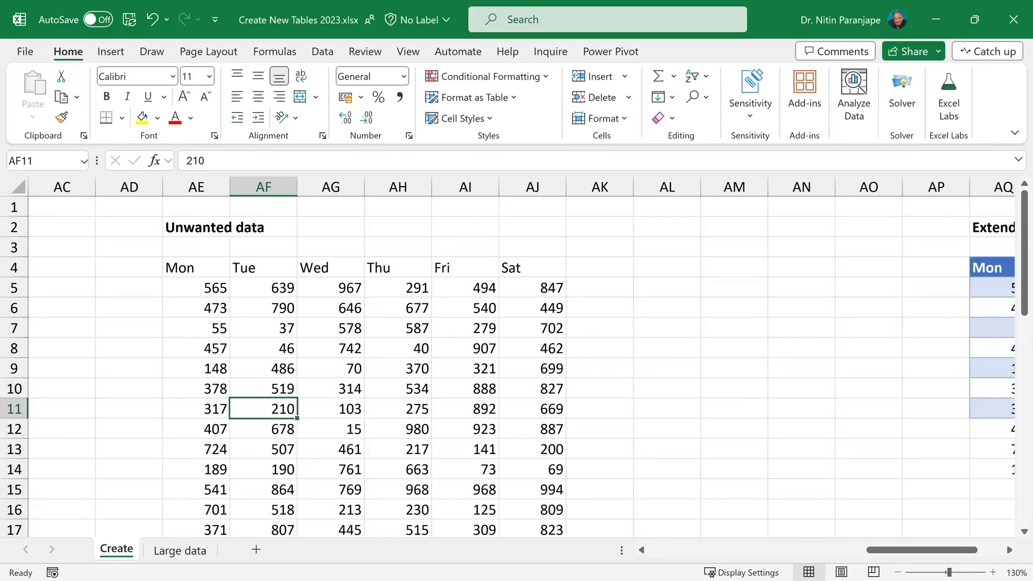
Convert the Unwanted data block AE4:AK26 into table Table8 with headers using Ctrl+T.
left_click(398, 348)
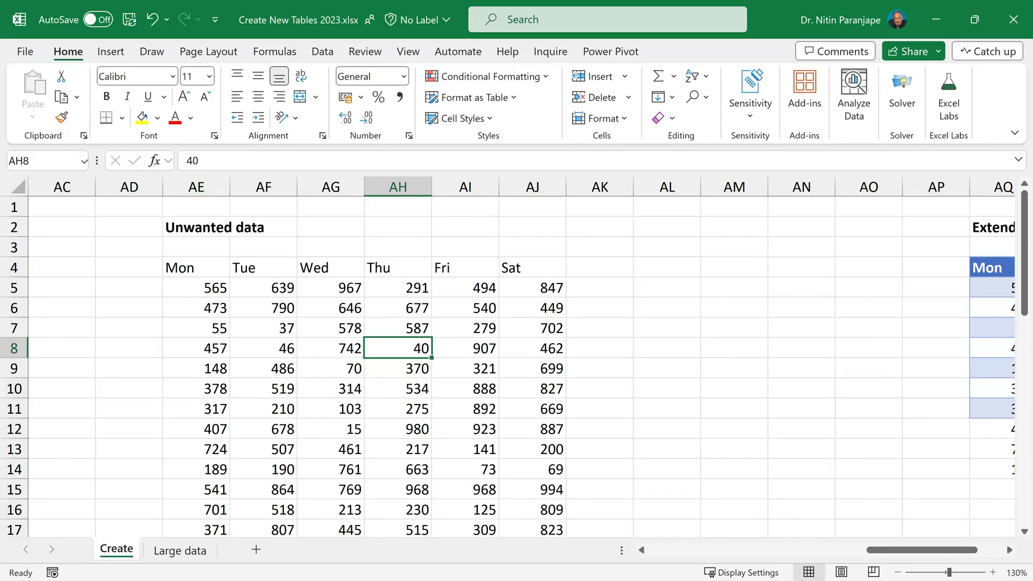
key("ctrl+t")
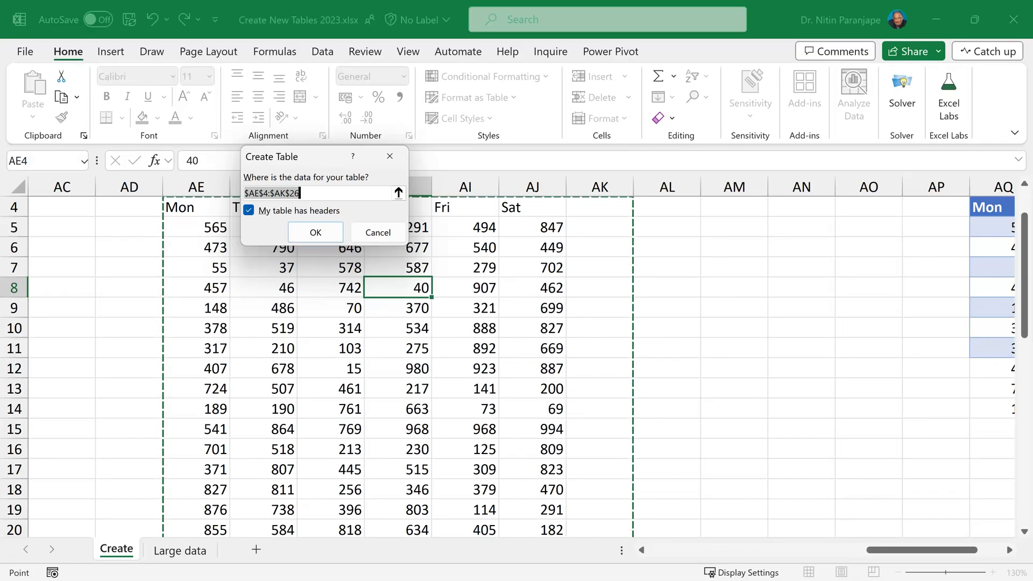
key("Return")
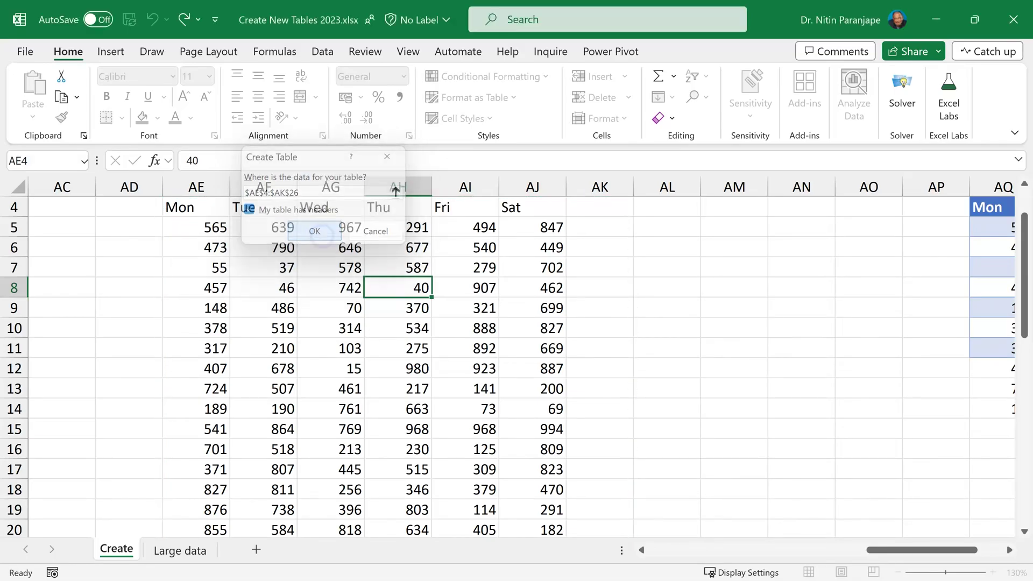
scroll(401, 355, "down", 3)
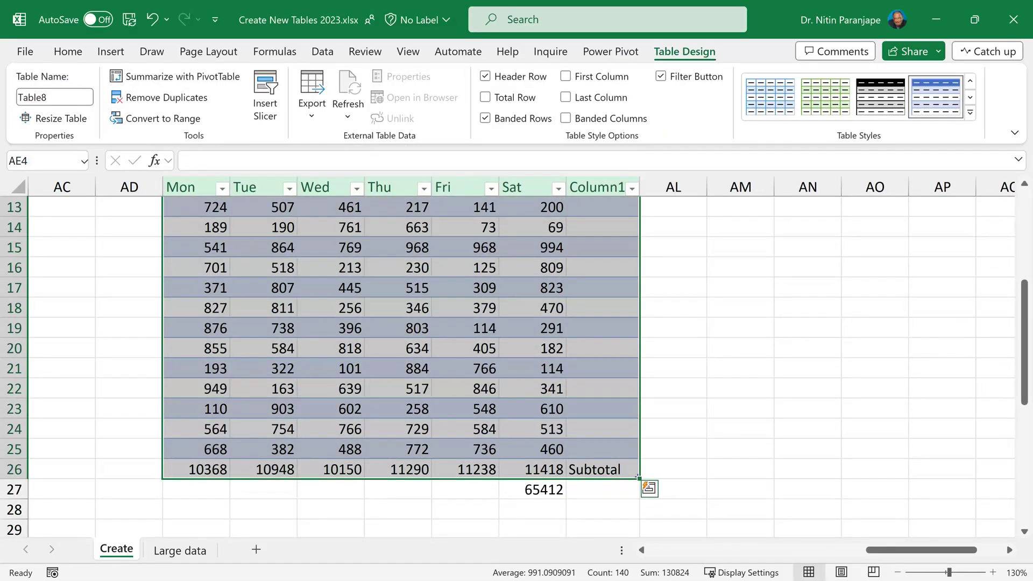
Select the Sat total AJ26 and toggle Show Formulas to reveal the =SUM formulas.
left_click(533, 469)
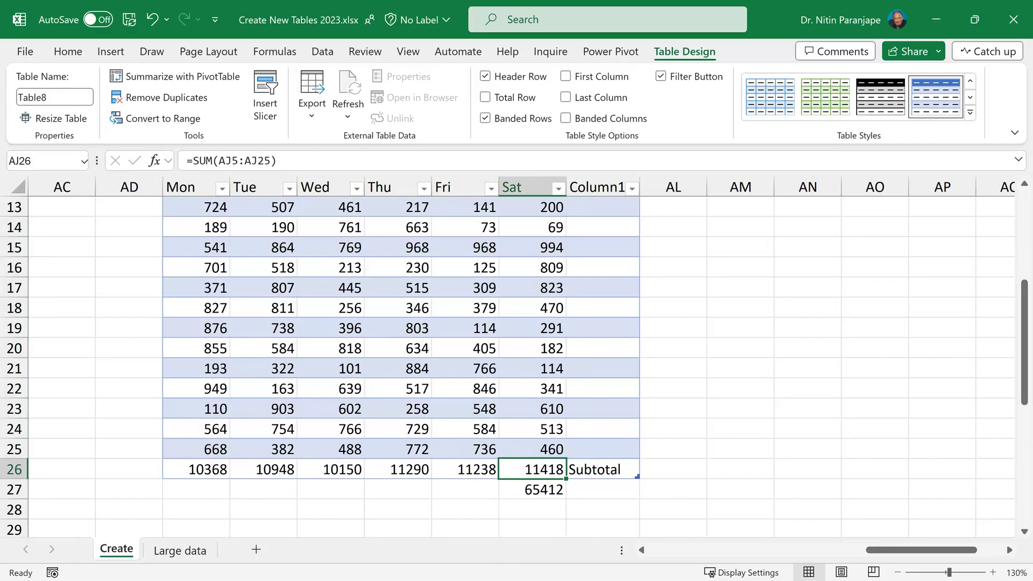
key("ctrl+grave")
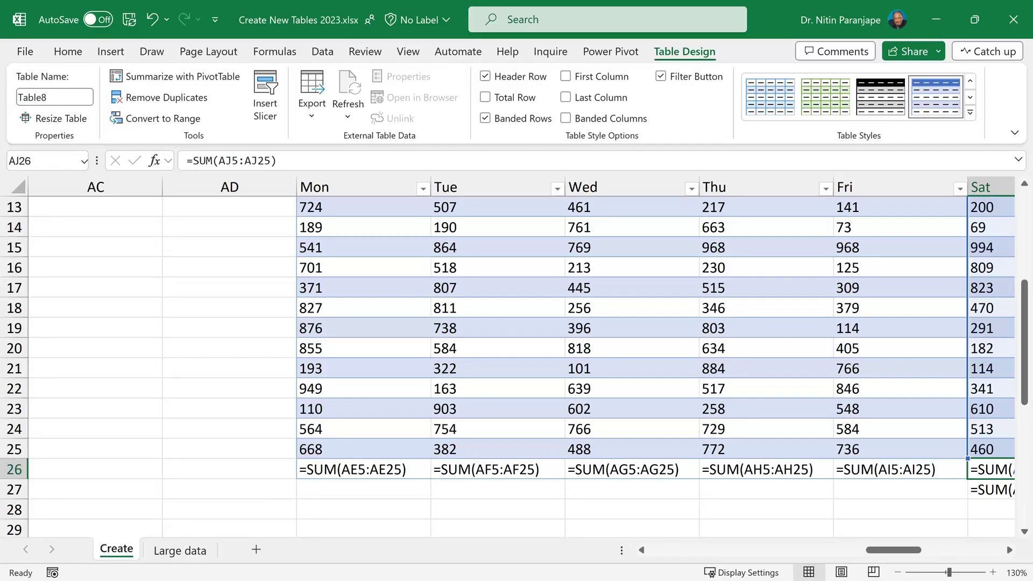
Clear the B5 Invoice No header and retype it as Amount, turning the old Amount column into Amount2.
key("ctrl+Home")
left_click(266, 329)
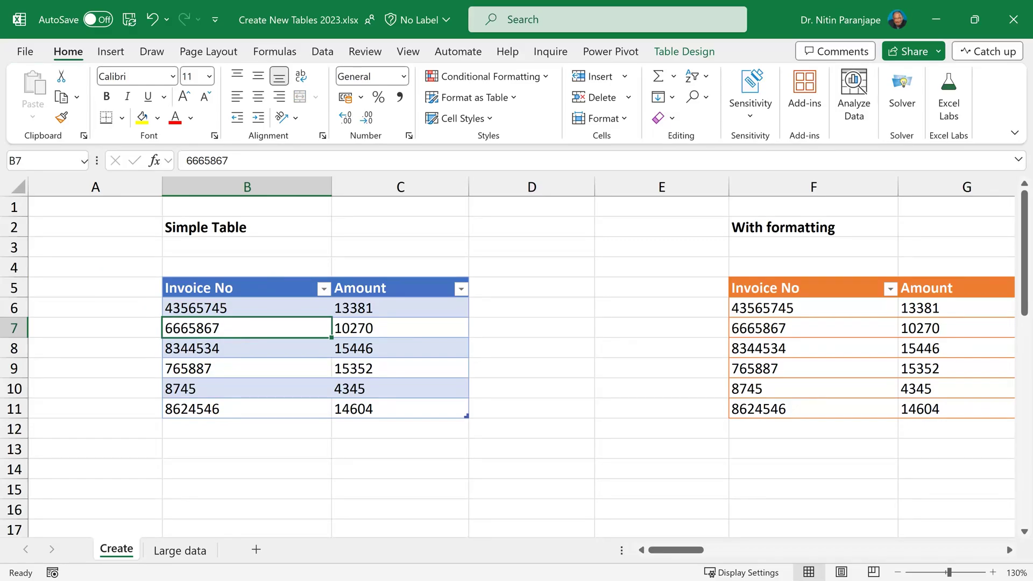
left_click(258, 289)
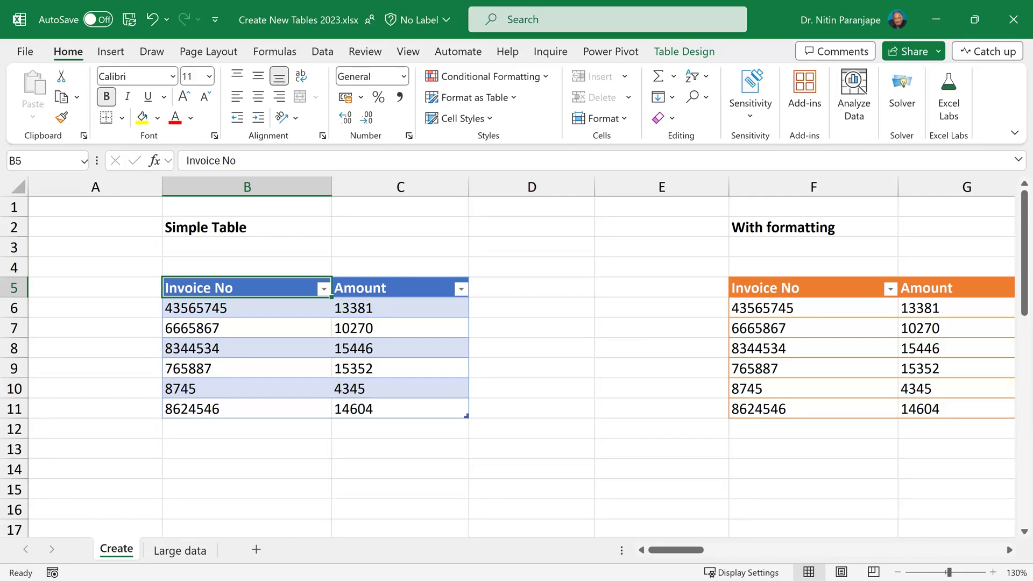
key("Delete")
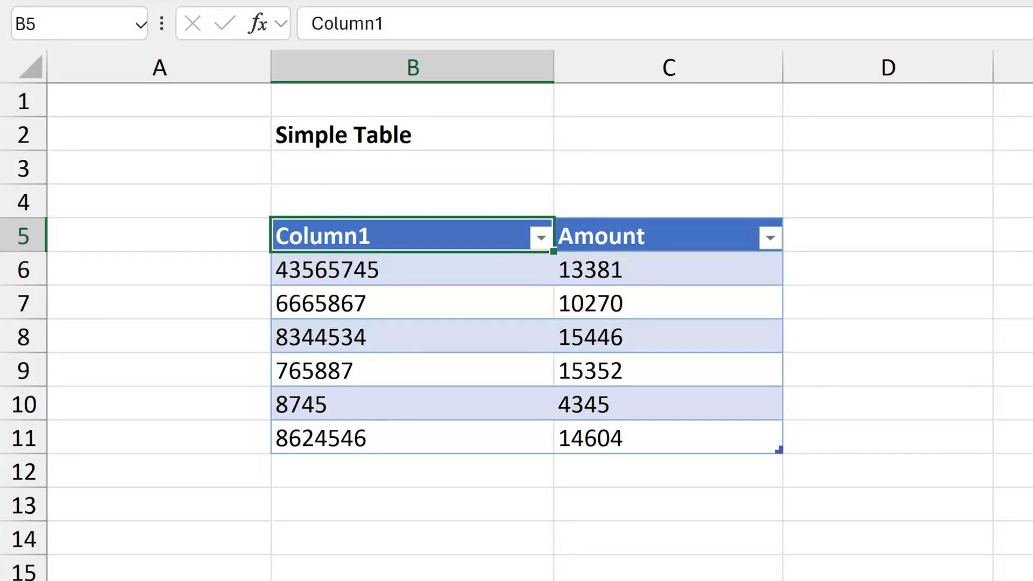
double_click(323, 236)
type("Amount")
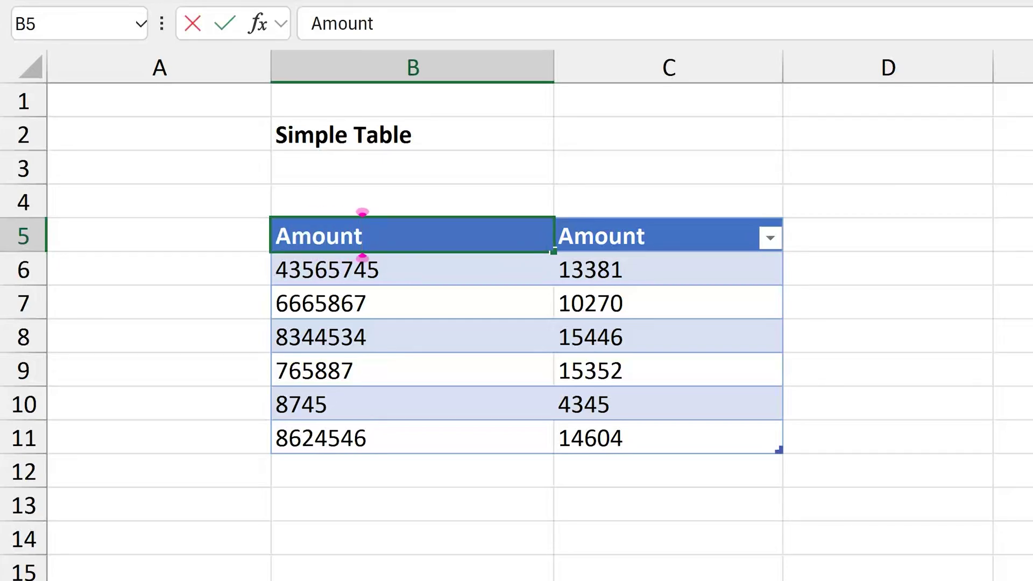
key("Tab")
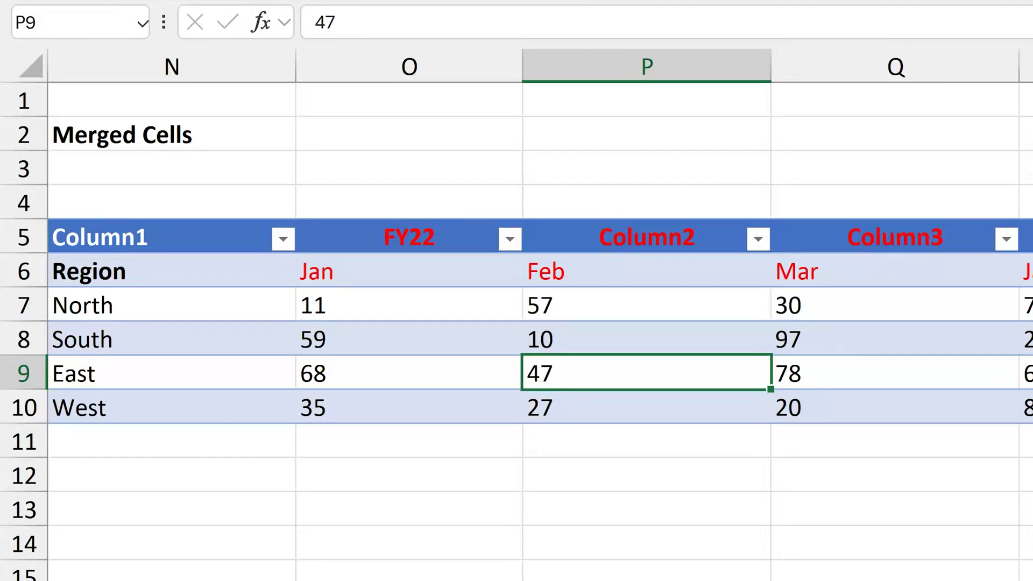
Select the Column3 header and the month cell beneath it in the merged-cells table.
left_click_drag(906, 233, 899, 272)
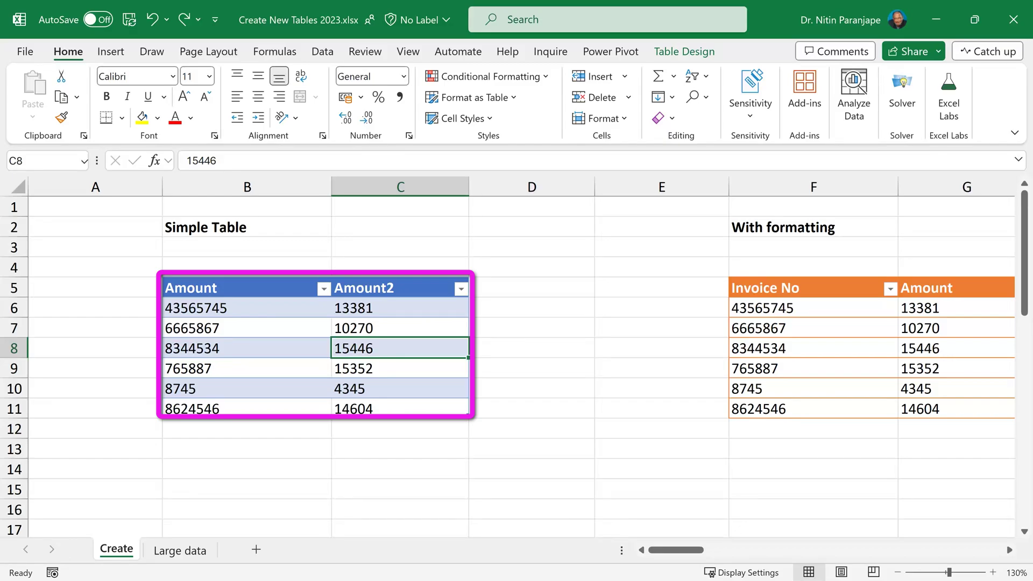
Reselect a cell in the Simple Table and show its Table Design settings.
left_click(376, 308)
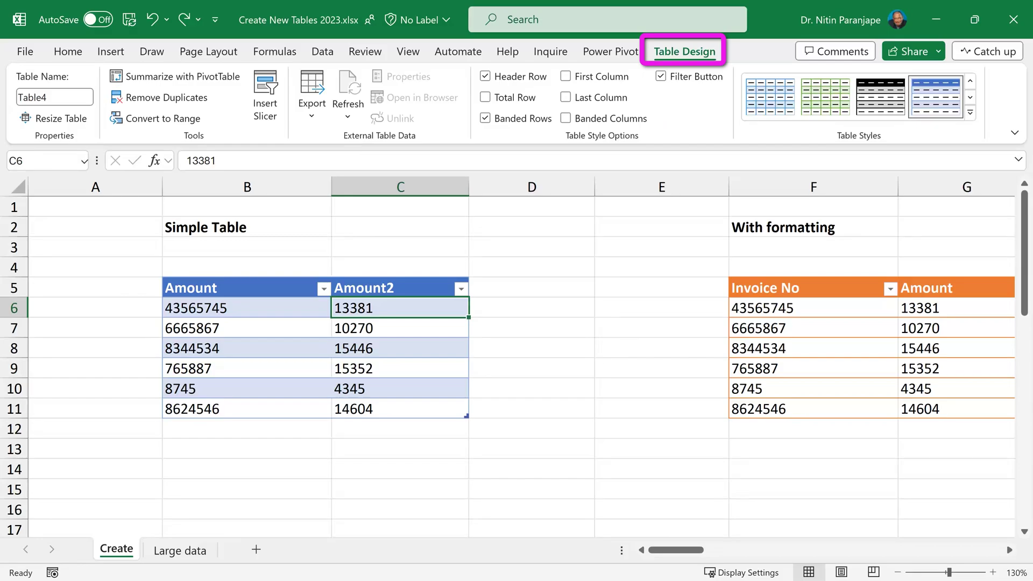
left_click(534, 348)
left_click(403, 350)
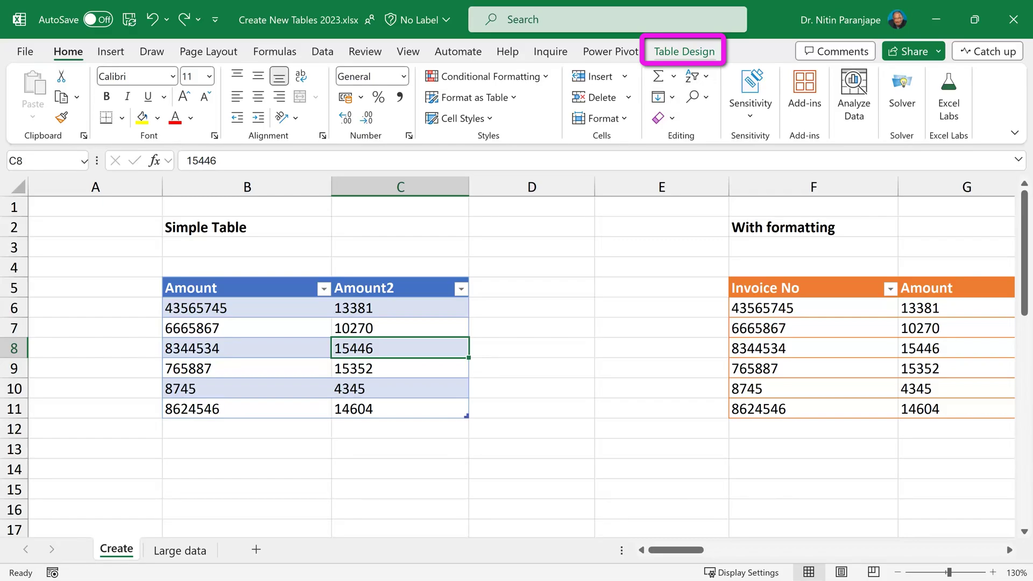
left_click(684, 51)
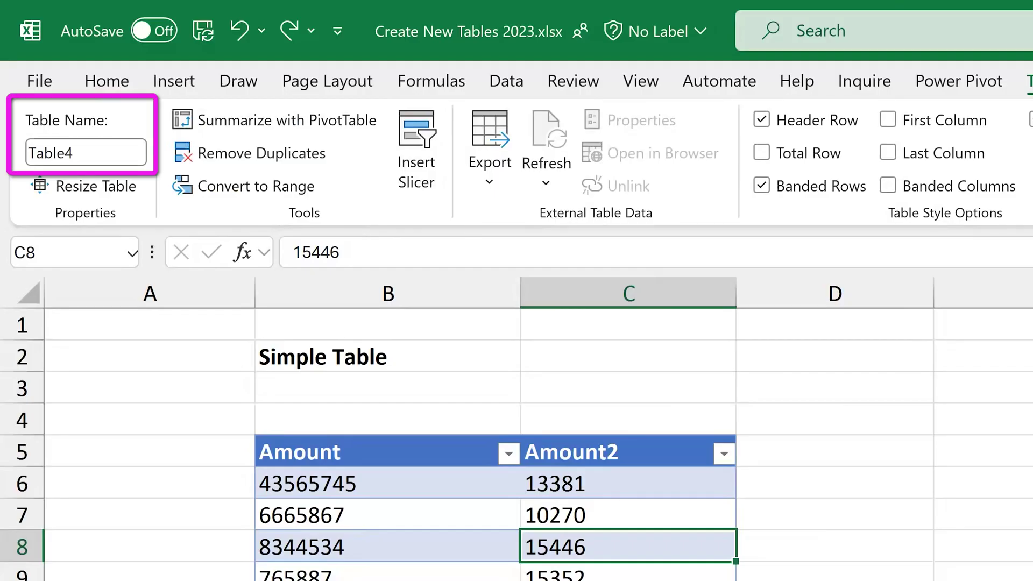
Enter Transactions in the Table Name box to rename Table4.
left_click(70, 152)
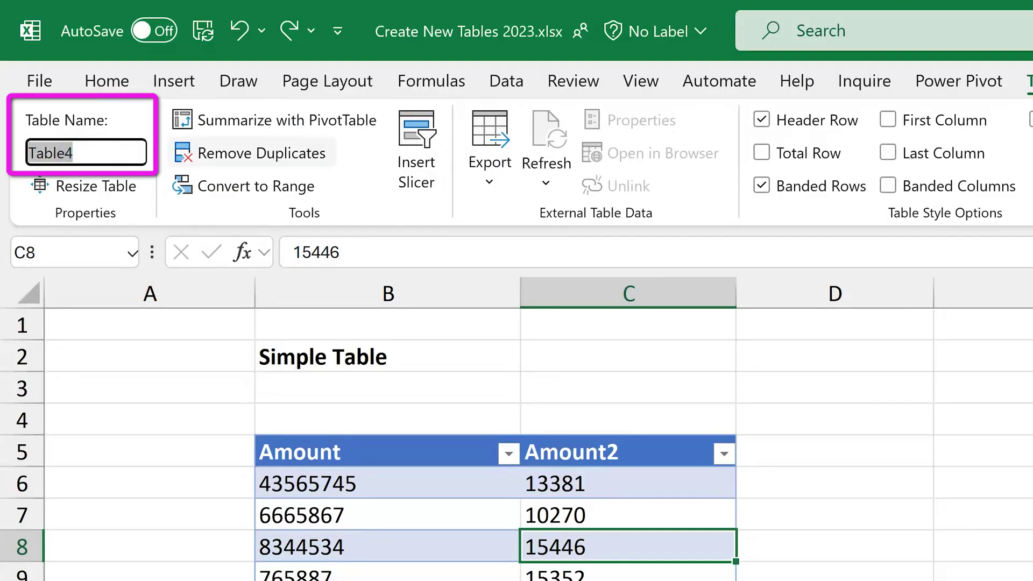
type("Transactions")
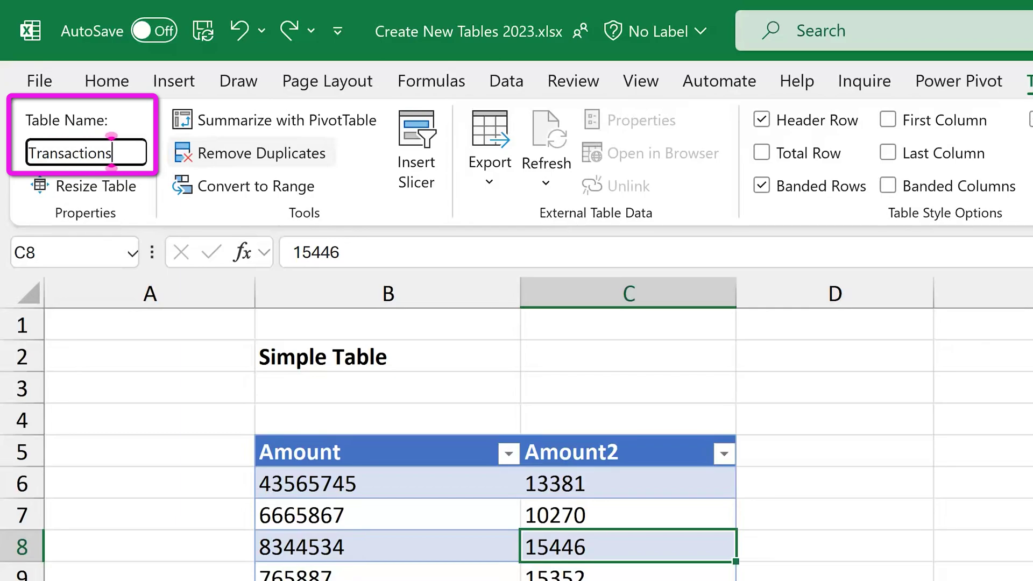
key("Return")
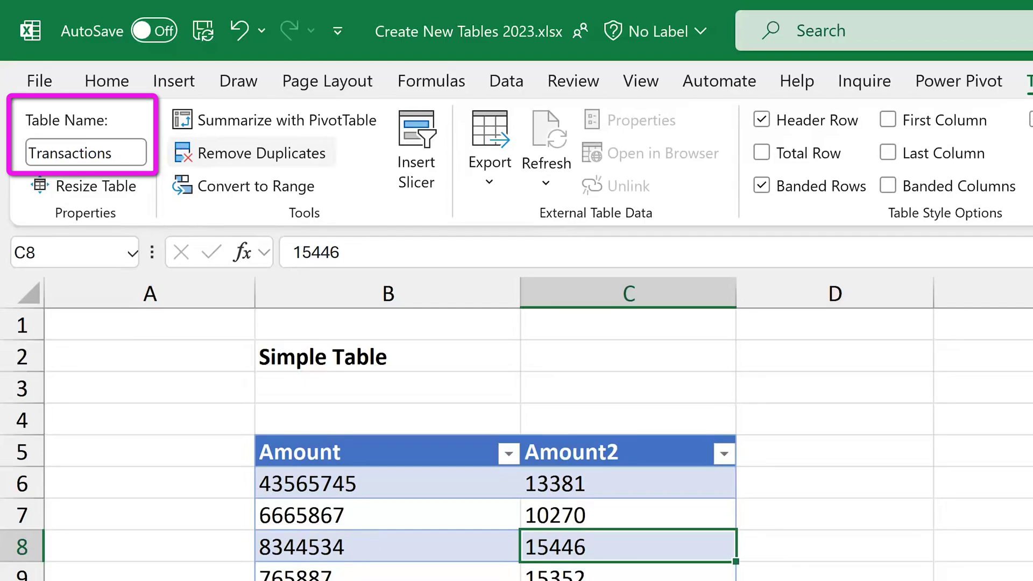
left_click(835, 546)
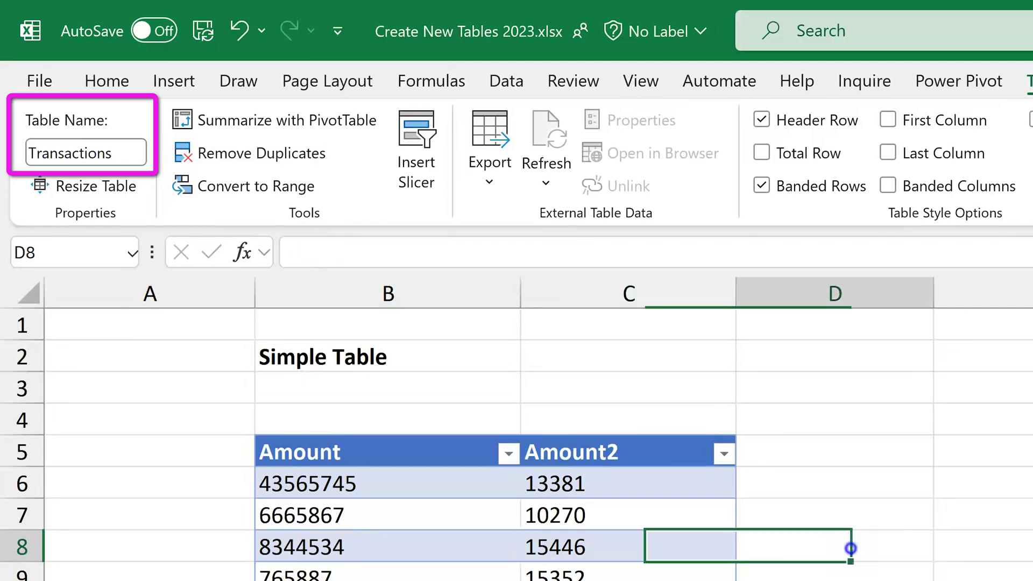
left_click(616, 571)
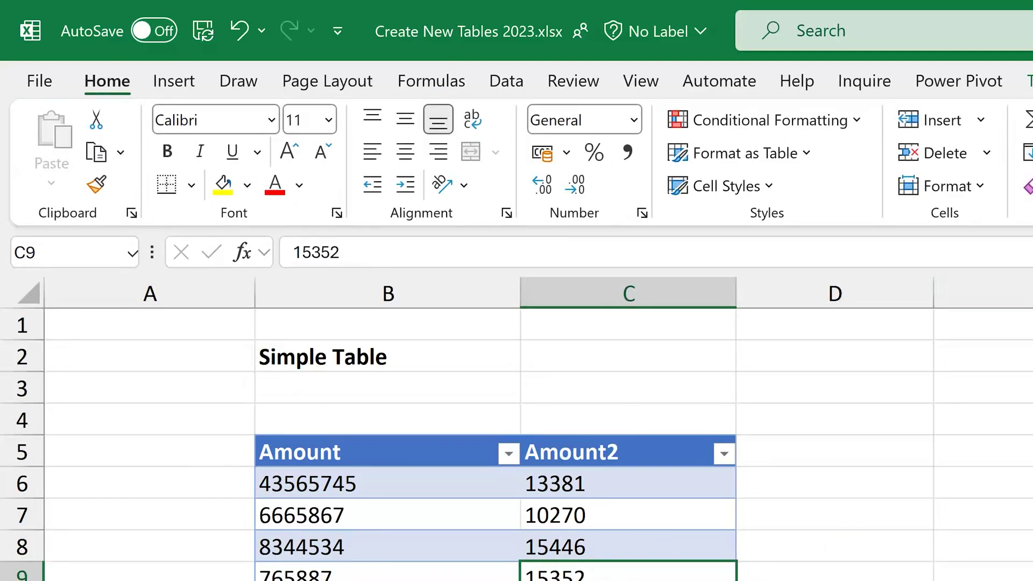
left_click(1029, 81)
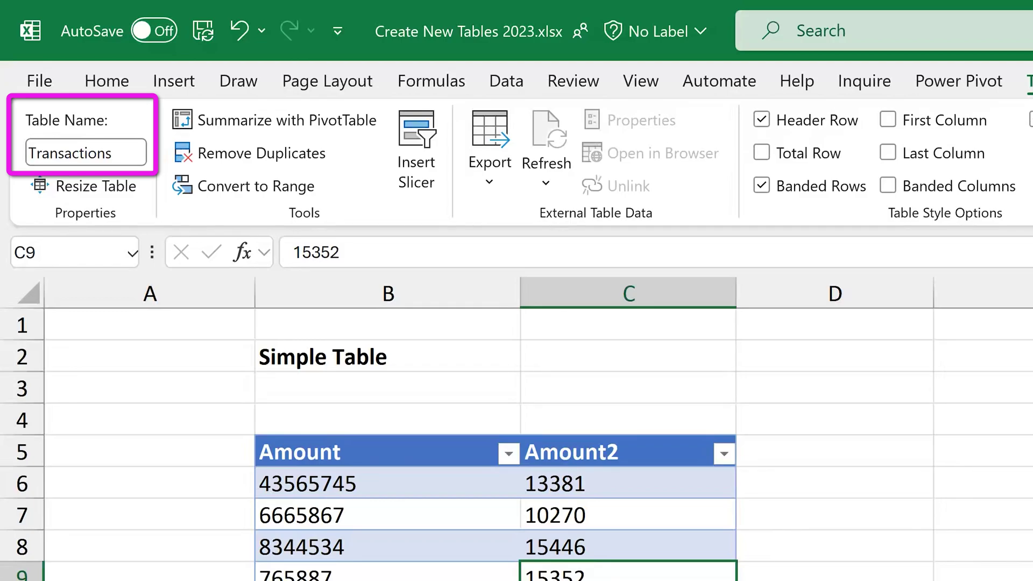
Add the Table Name box to the Quick Access Toolbar and place the toolbar below the ribbon.
right_click(87, 124)
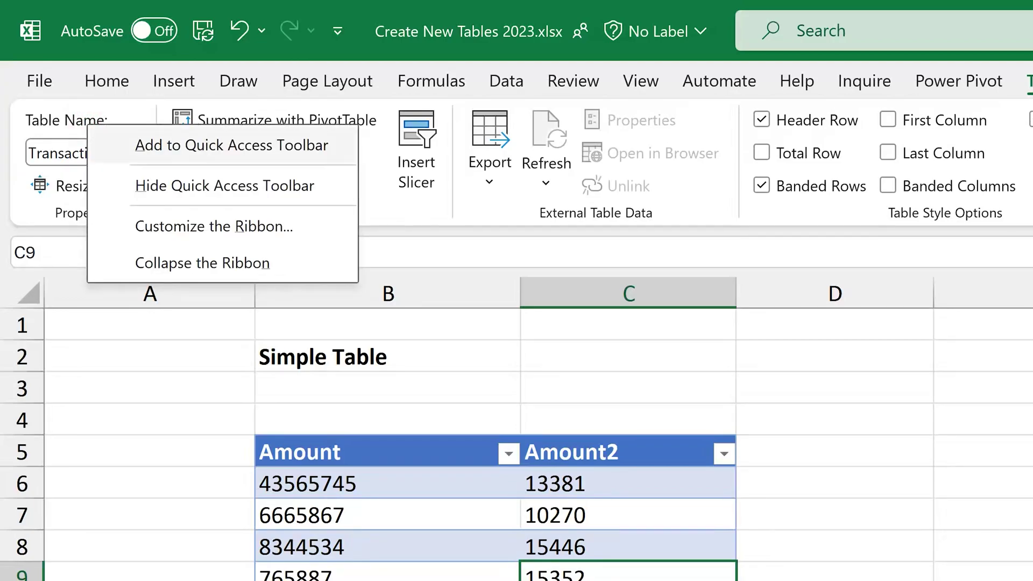
left_click(188, 141)
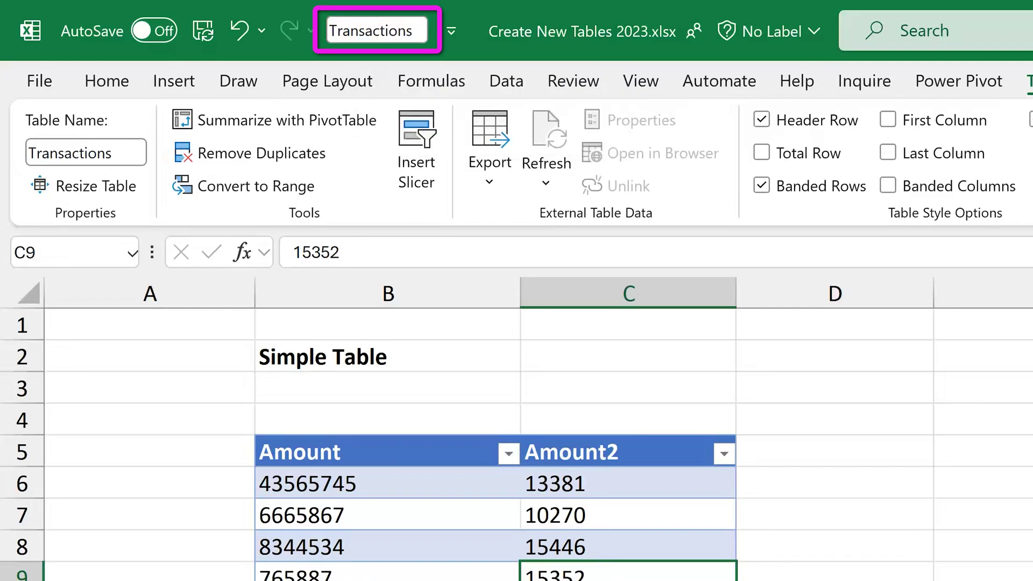
right_click(295, 33)
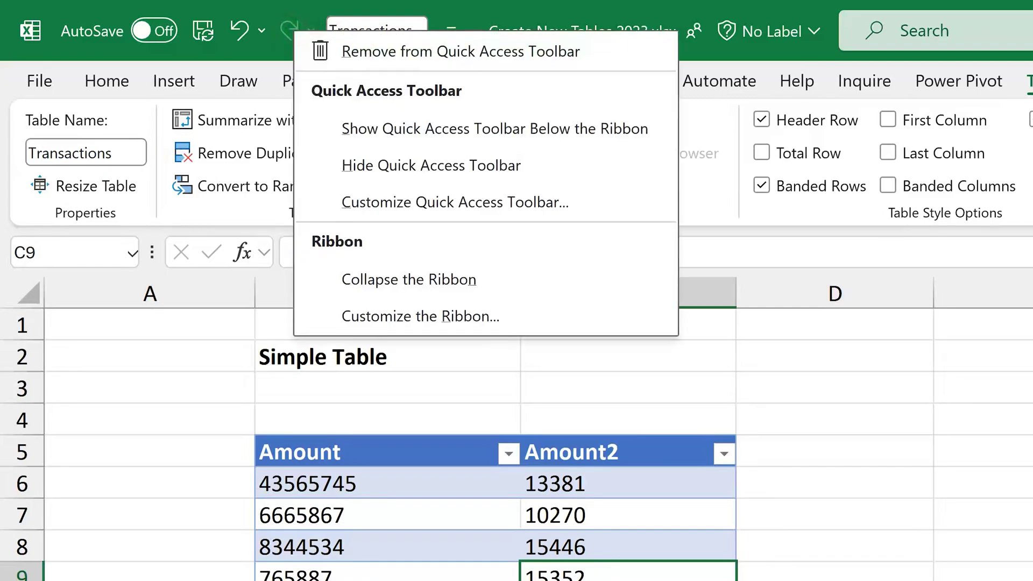
left_click(555, 130)
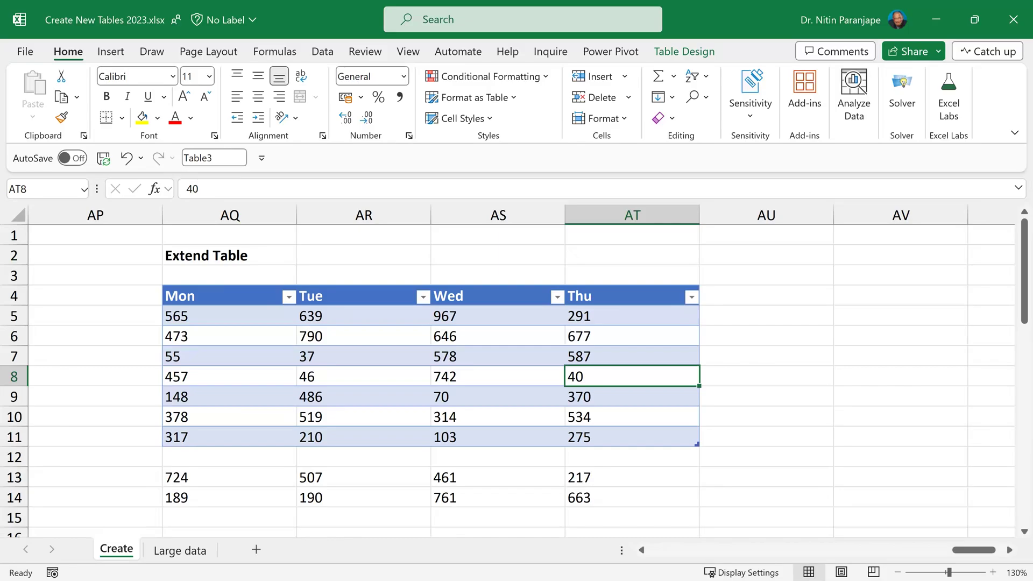
Stretch the Mon–Thu table to take in rows 13 and 14, then open its Resize Table settings.
left_click_drag(697, 444, 698, 506)
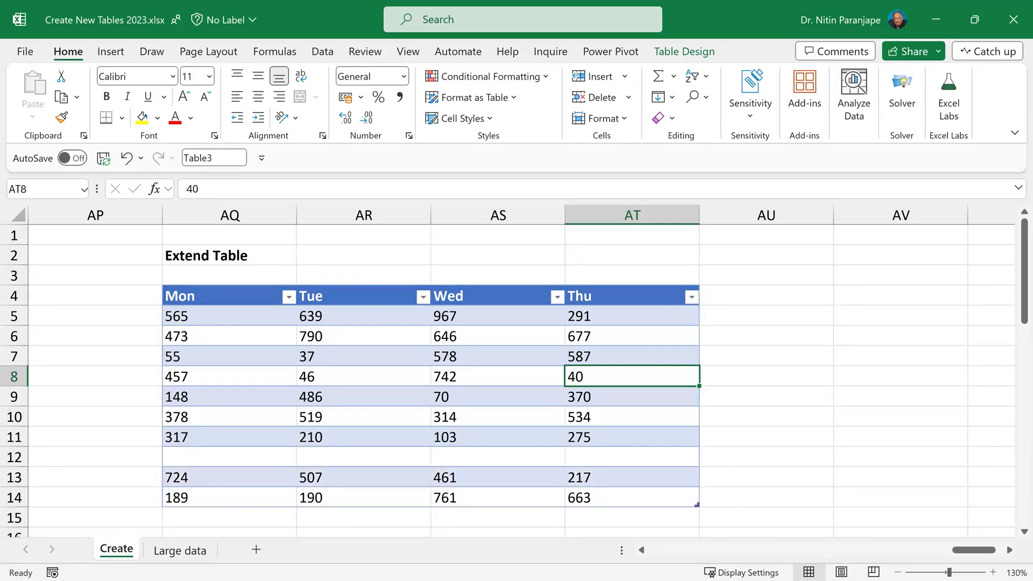
left_click(538, 401)
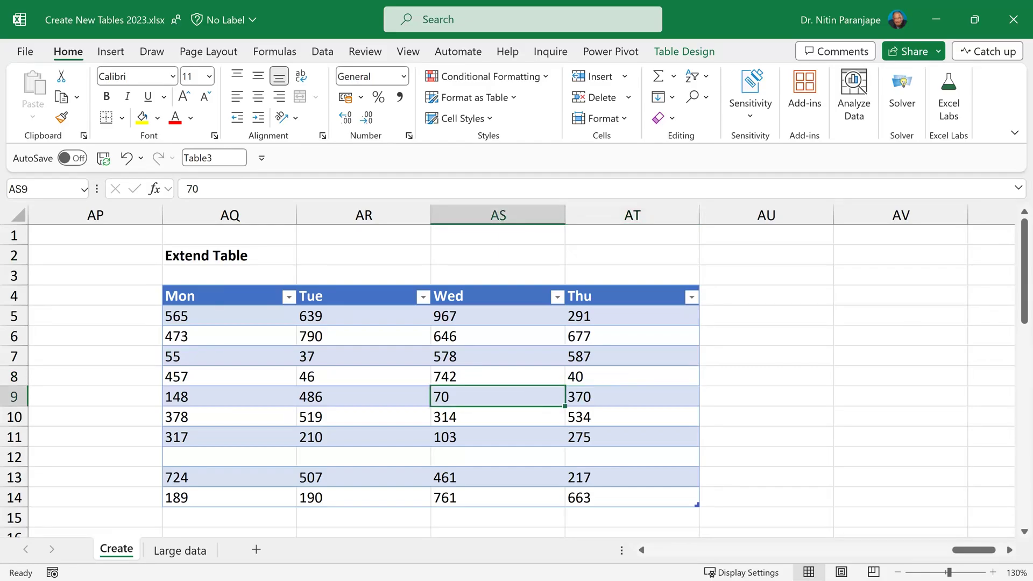
left_click(684, 51)
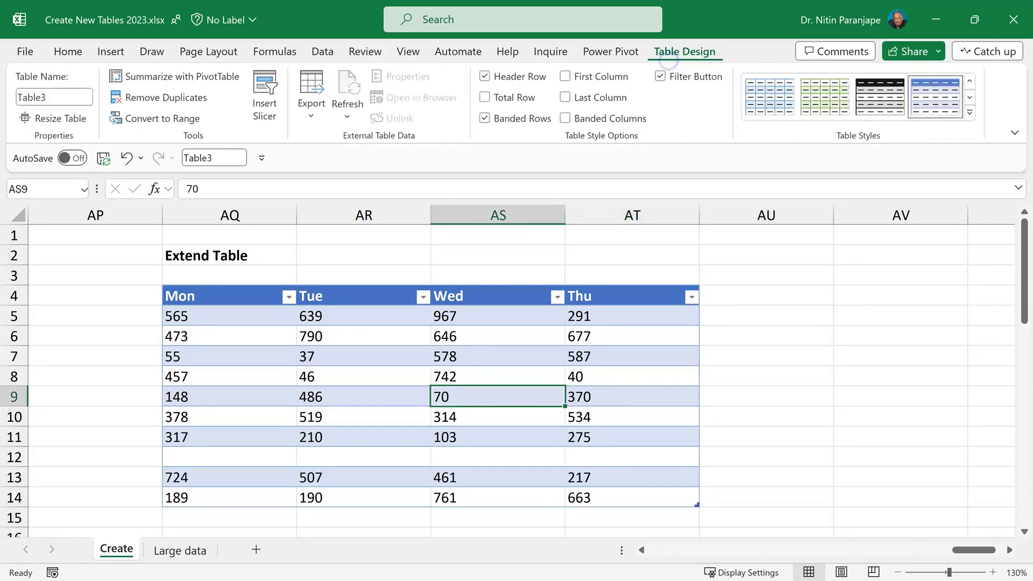
left_click(71, 119)
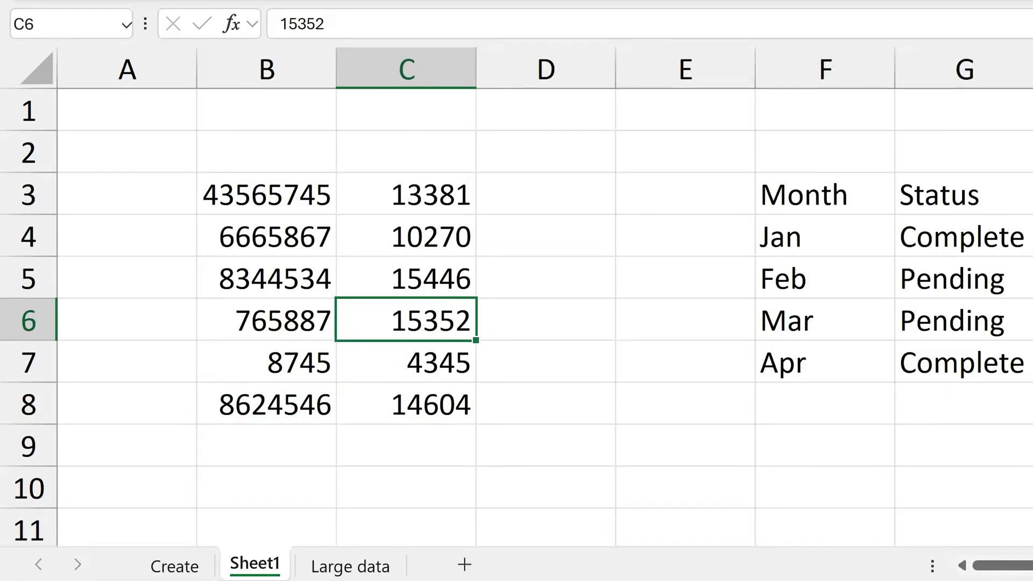
Make B3:C8 a headerless table with Ctrl+T so it gets Column1 and Column2 headings.
key("ctrl+t")
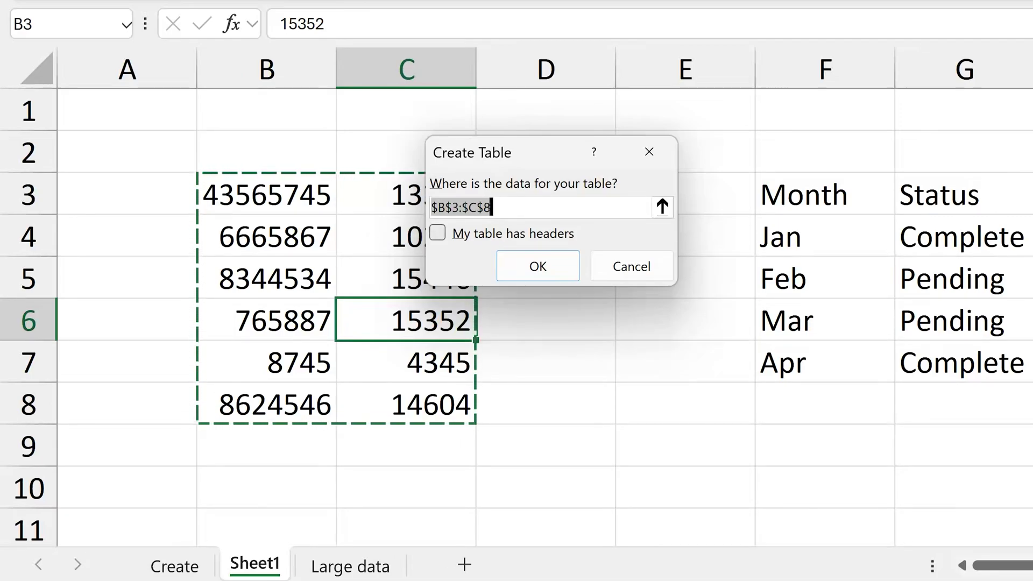
left_click(526, 265)
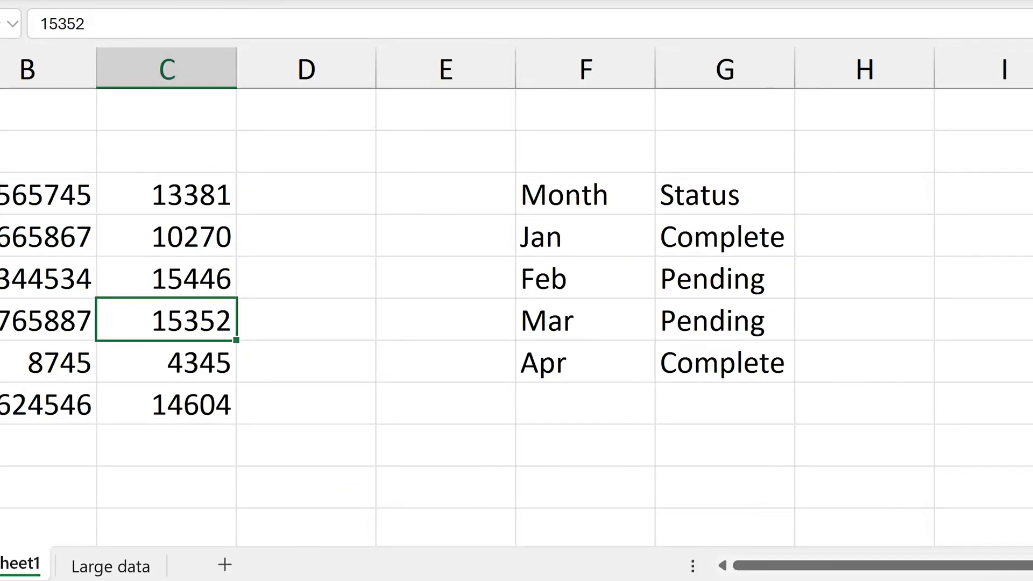
Turn the Month/Status list in F3:G7 into a table using its first row as headers.
left_click(585, 278)
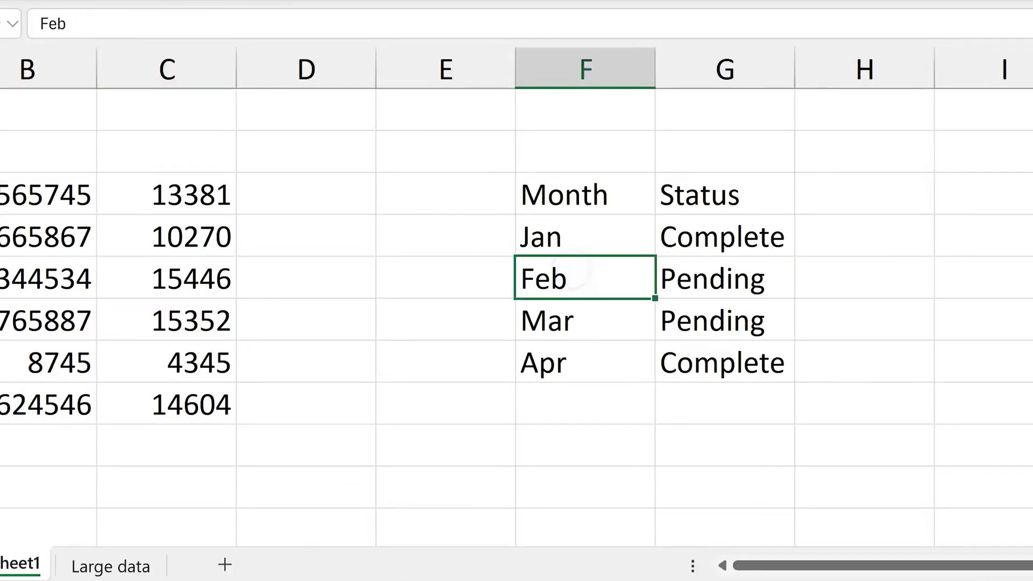
key("ctrl+t")
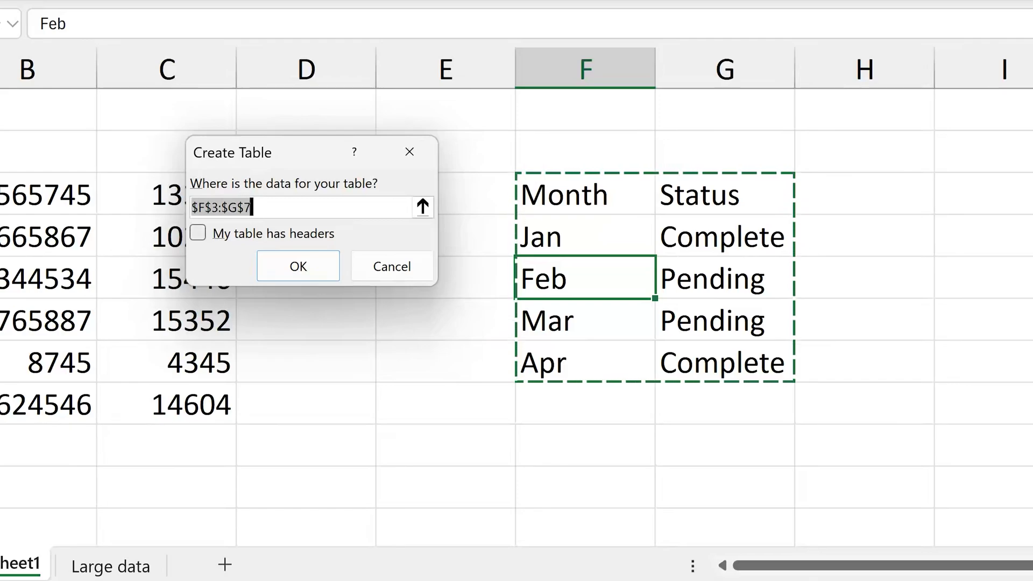
key("alt+m")
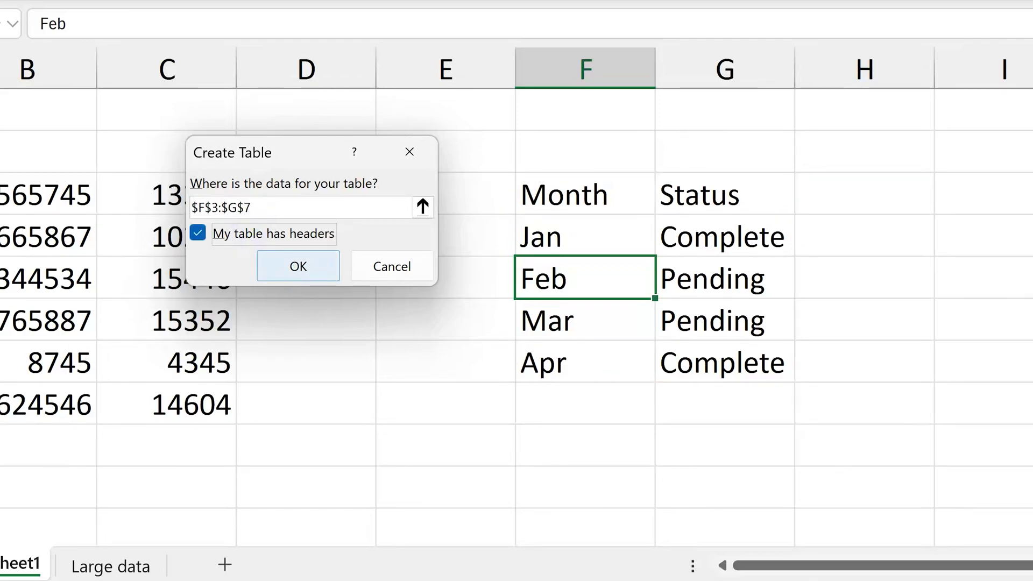
left_click(292, 261)
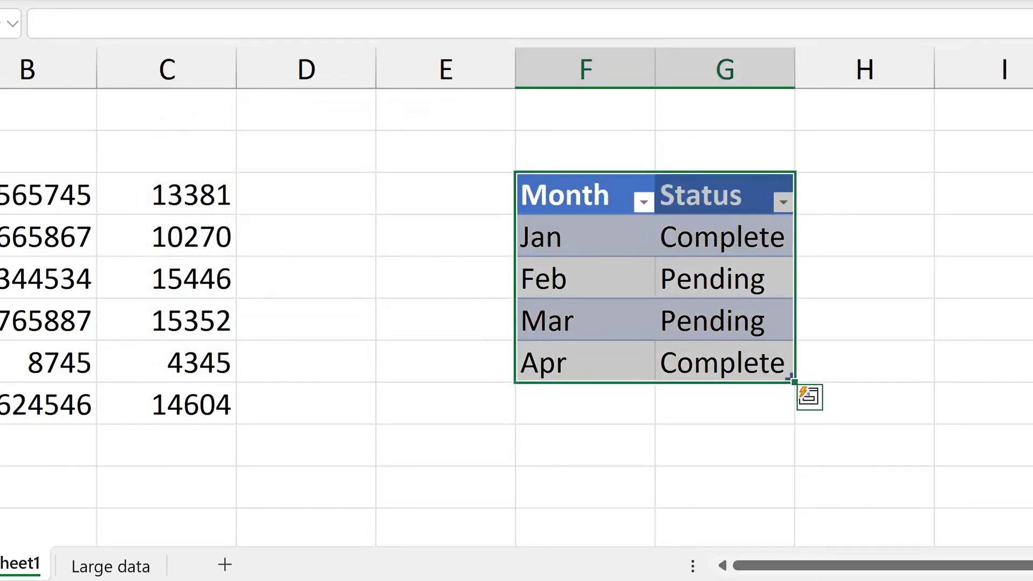
Undo that table and recreate it without headers, giving generic Column1/Column2 headings.
key("ctrl+z")
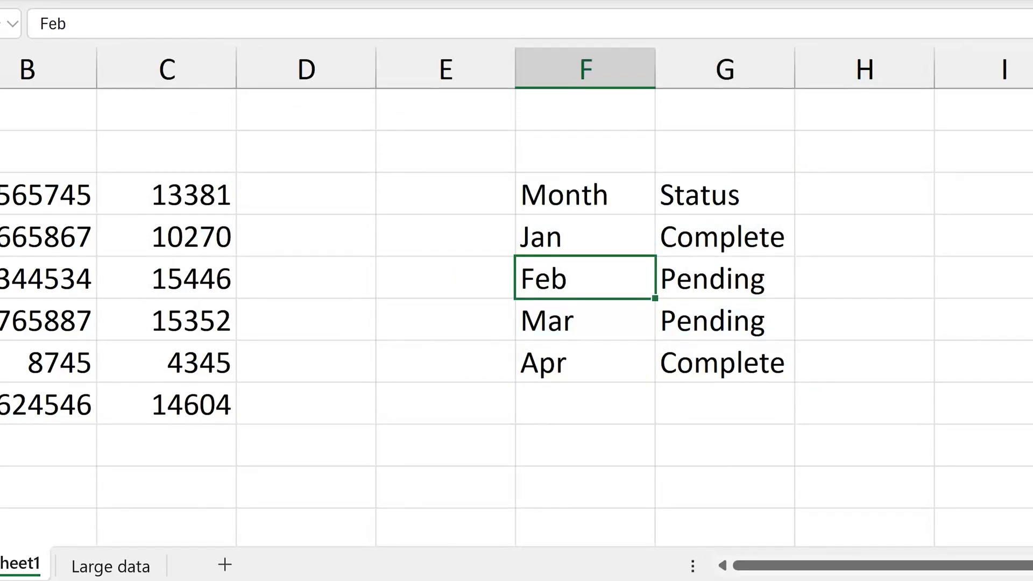
key("ctrl+t")
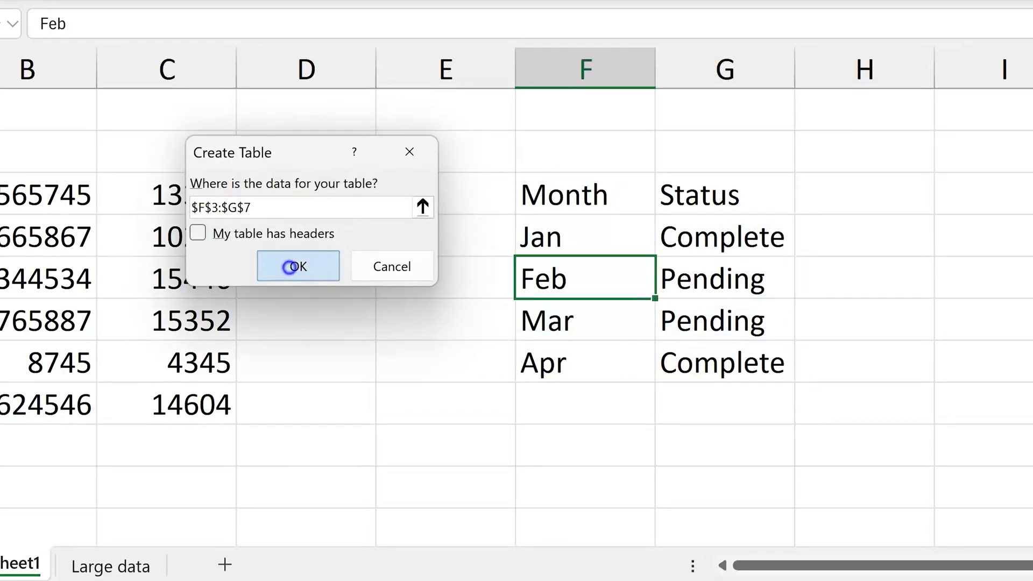
left_click(289, 267)
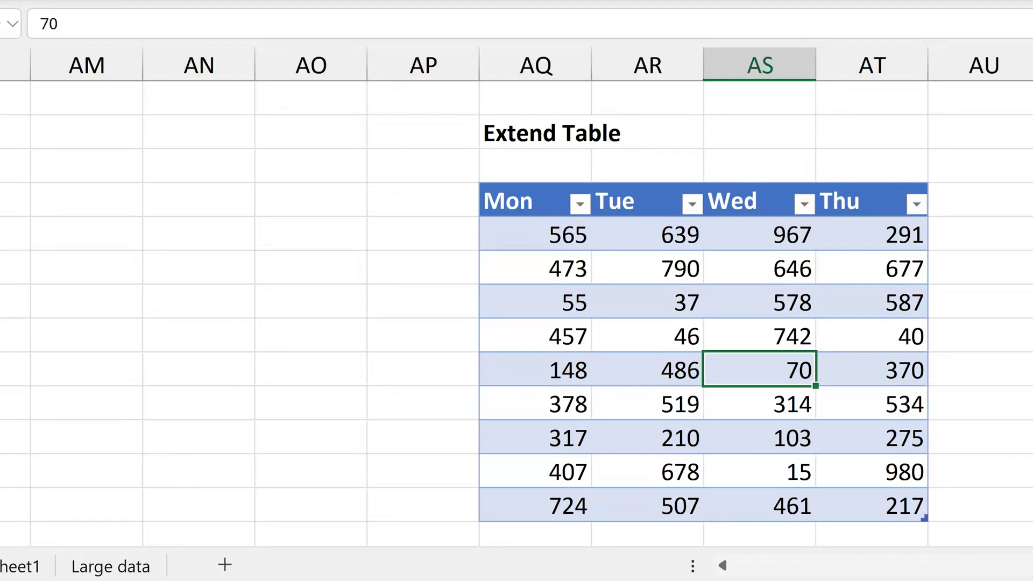
Select the Extend Table's data rows, then widen the selection to include its header row.
left_click(763, 328)
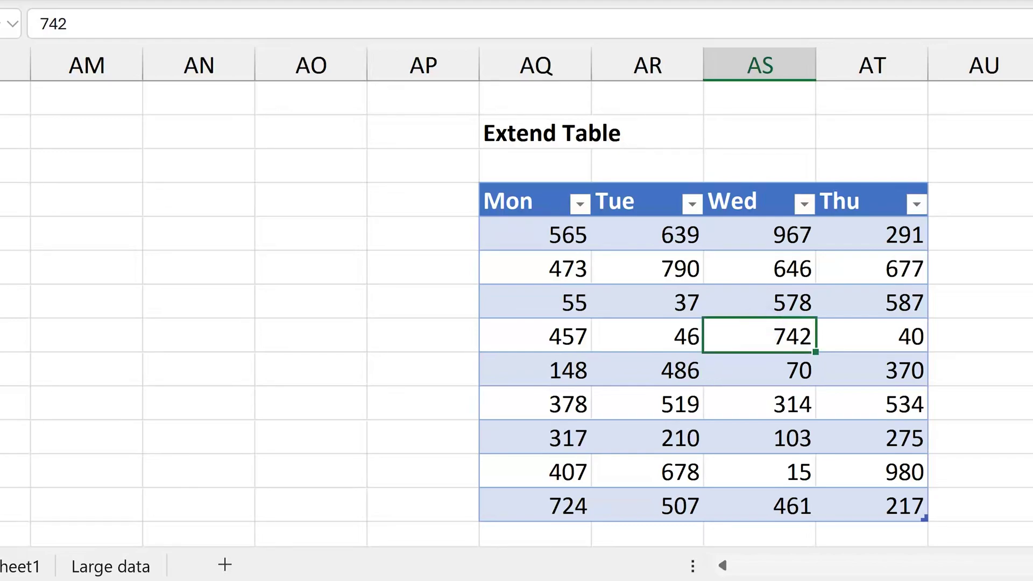
key("ctrl+a")
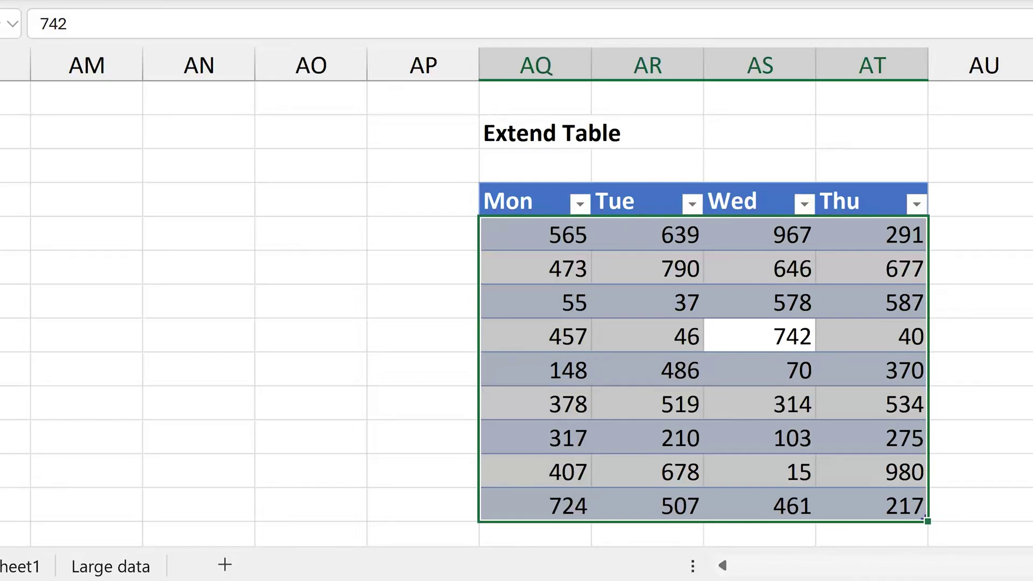
key("ctrl+a")
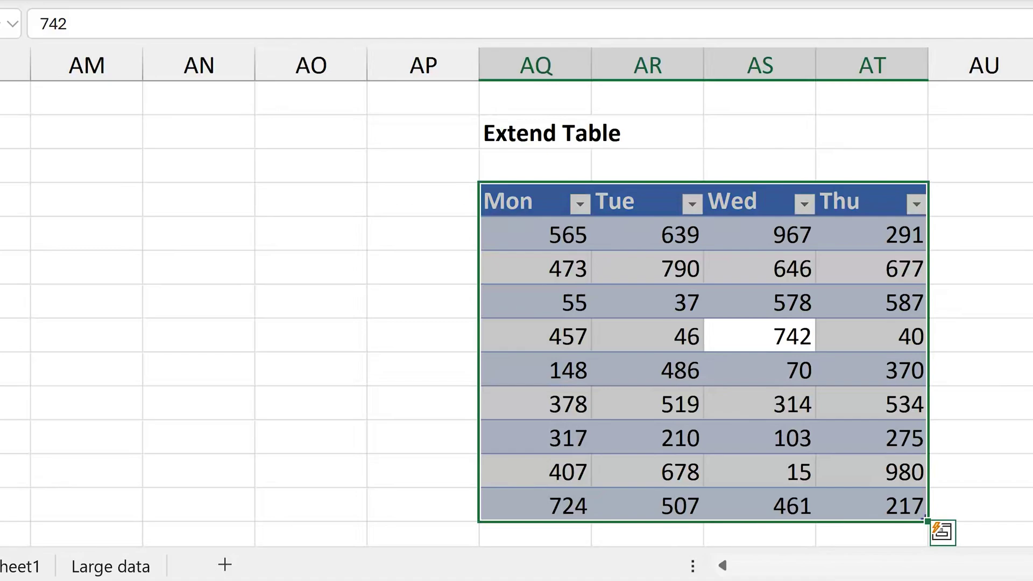
Starting from the Thu header, select the whole table and then the entire worksheet.
left_click(879, 357)
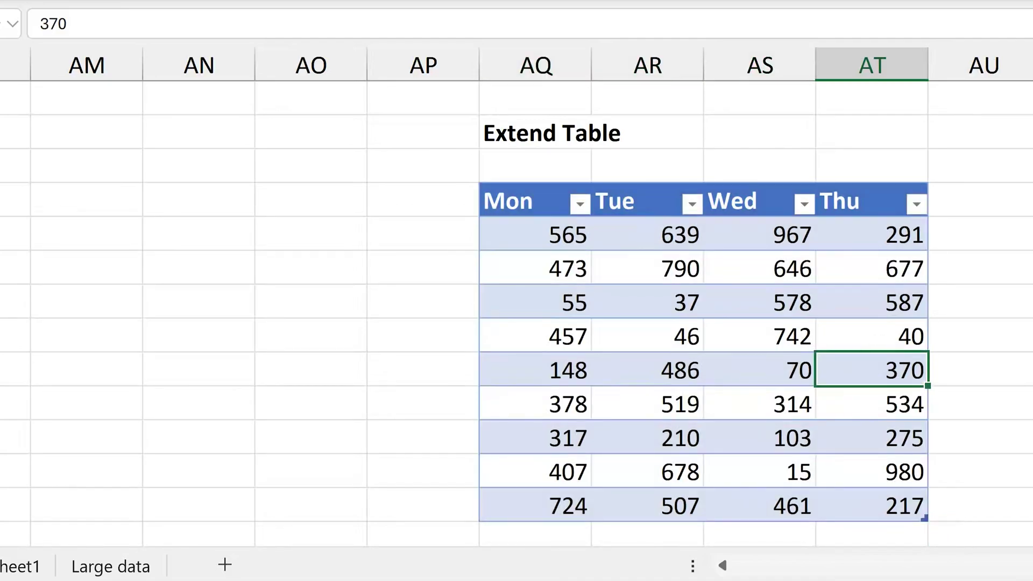
left_click(864, 201)
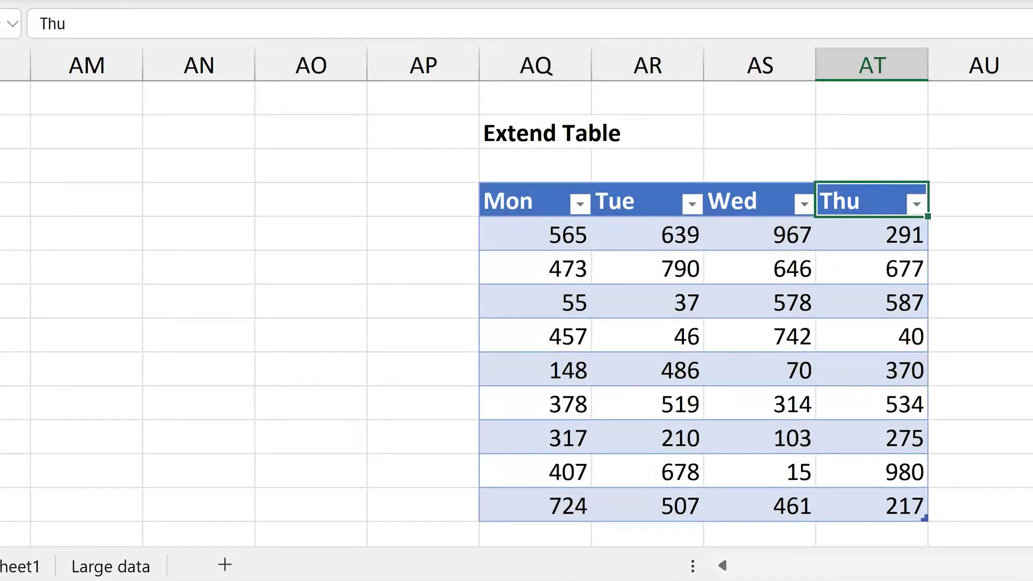
key("ctrl+a")
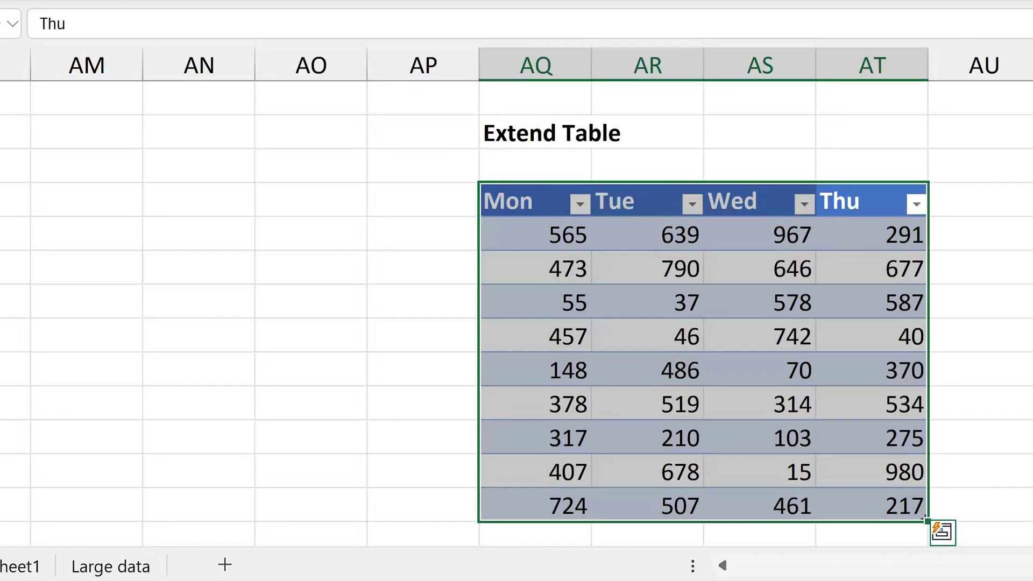
key("ctrl+a")
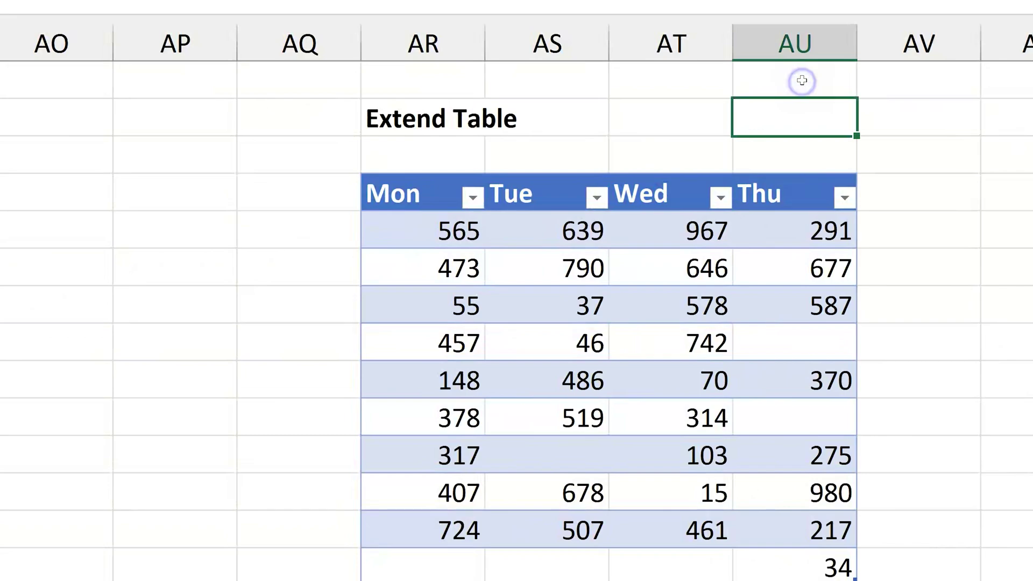
Select column AU, then only the Thu column's data inside the table.
left_click(823, 39)
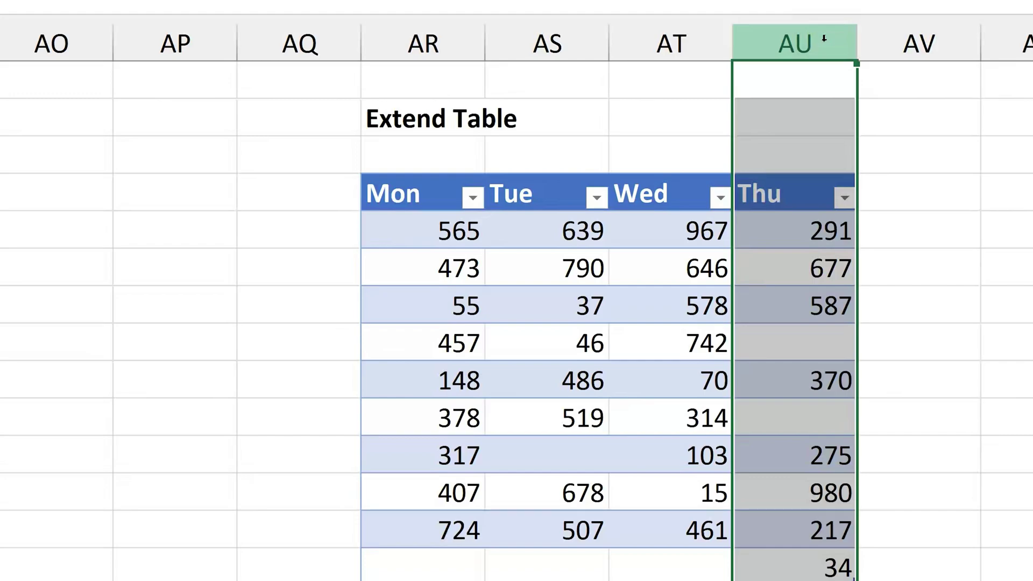
left_click(805, 81)
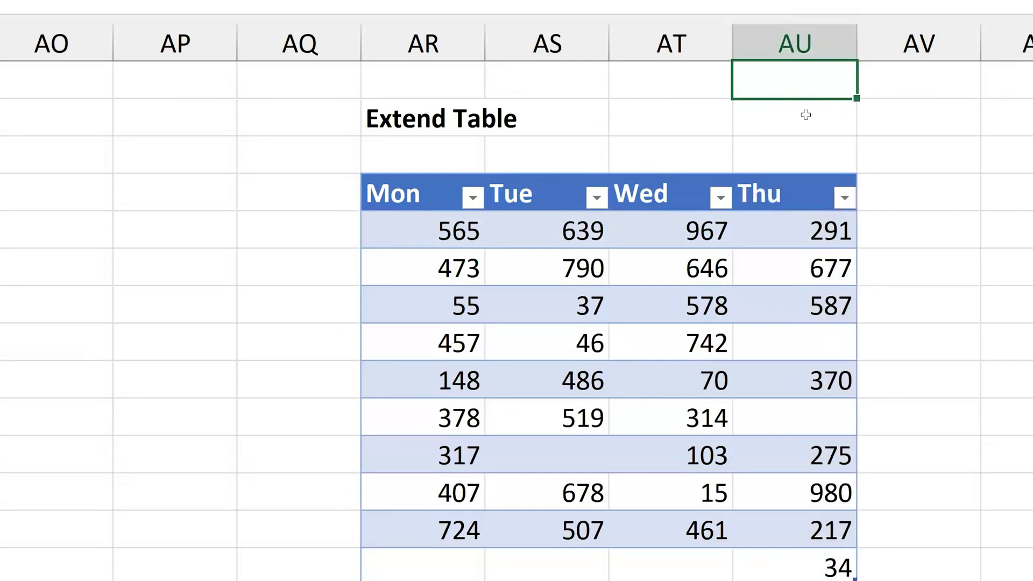
left_click(805, 177)
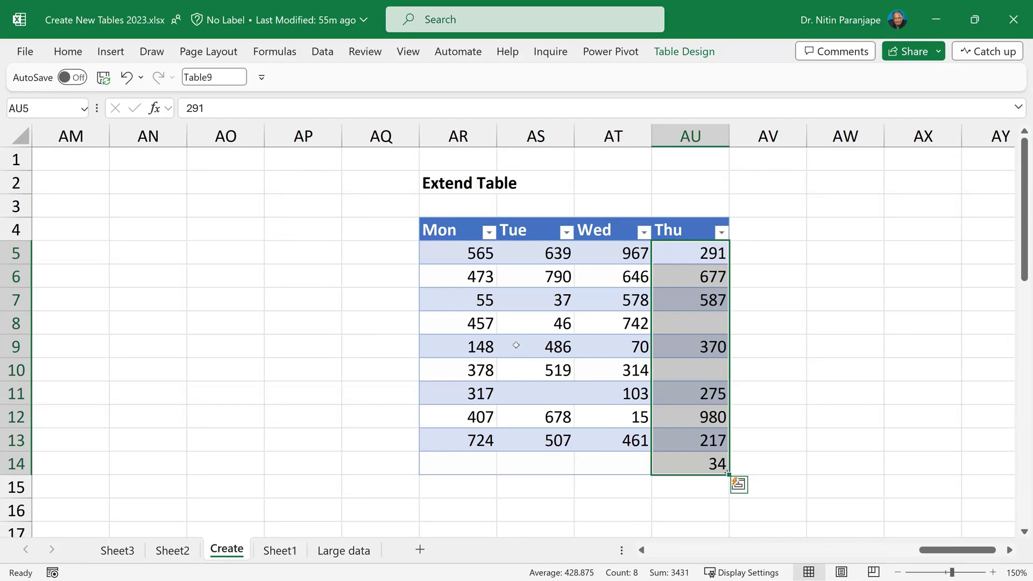
Select the whole table row starting 148, then the row starting 317.
left_click(518, 342)
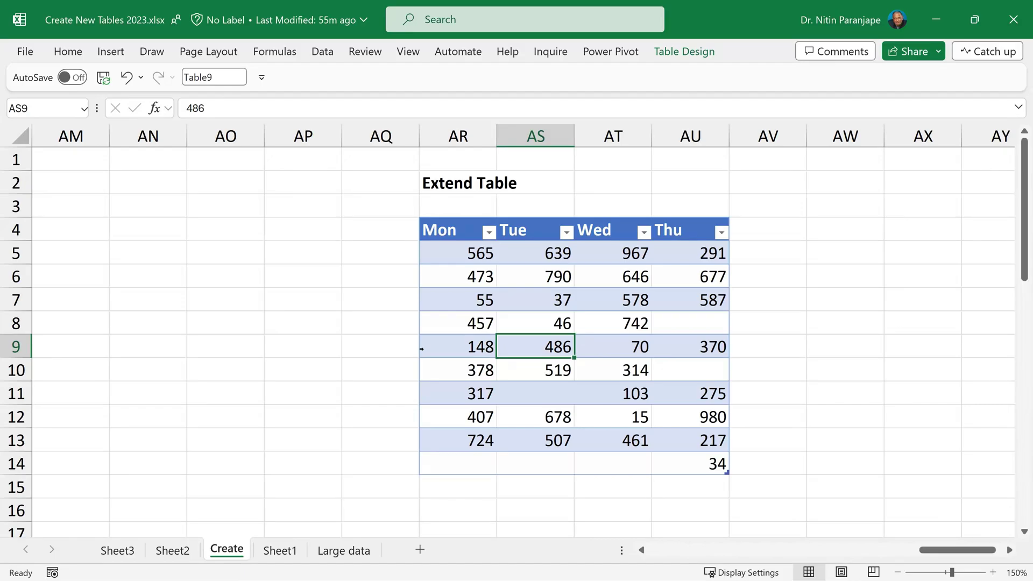
left_click(421, 348)
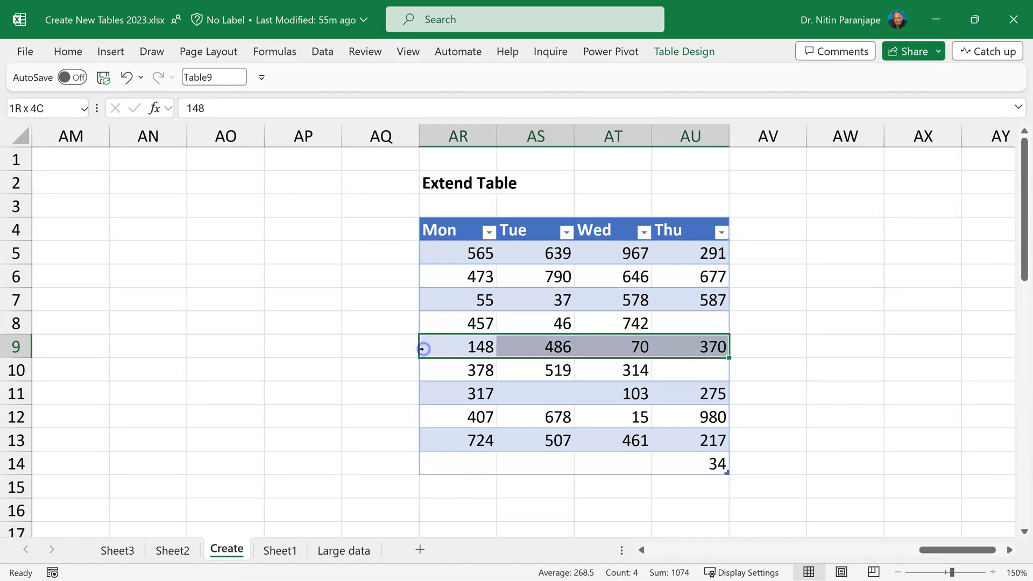
left_click(421, 394)
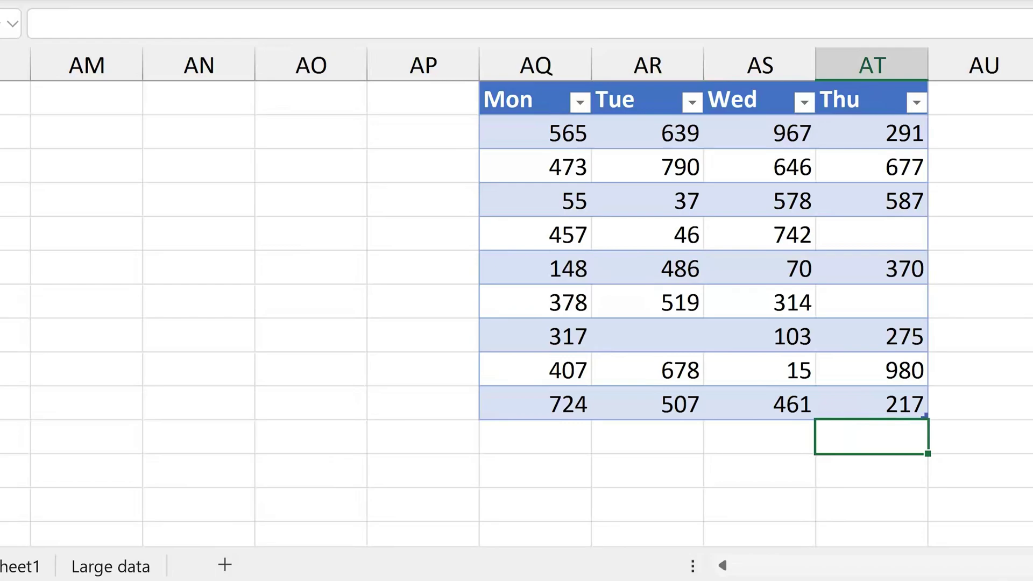
Enter 34 below 217 in the Thu column so the table grows a row.
type("34")
key("Return")
key("Up")
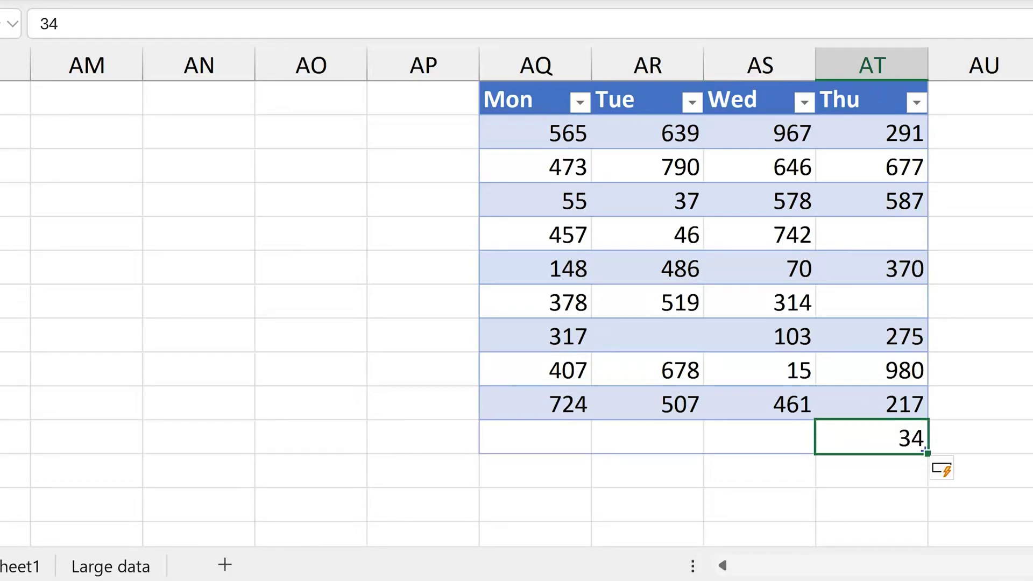
Enter 543 two rows below the table and paste the copied values under it.
key("Down")
key("Down")
type("543")
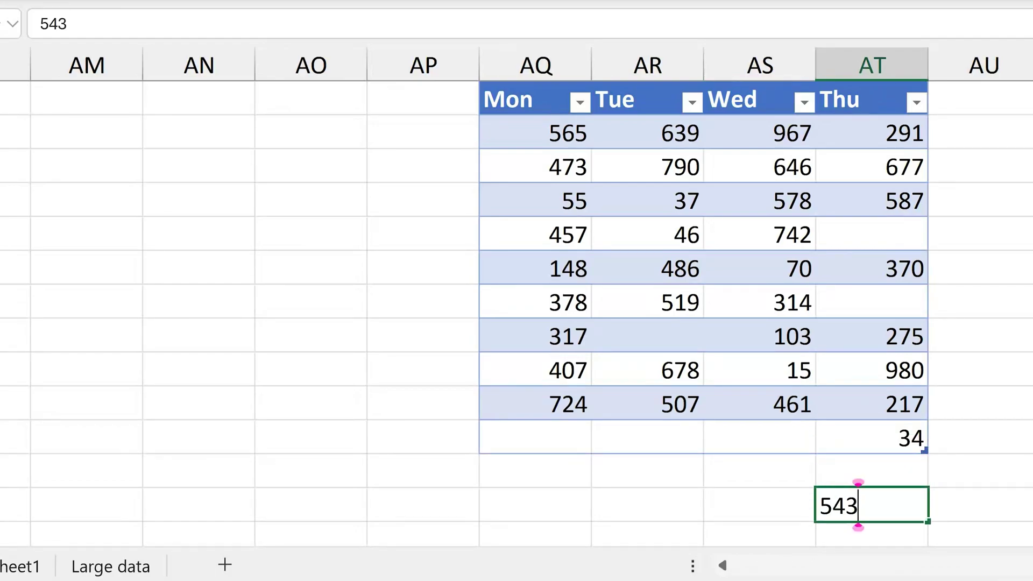
key("Tab")
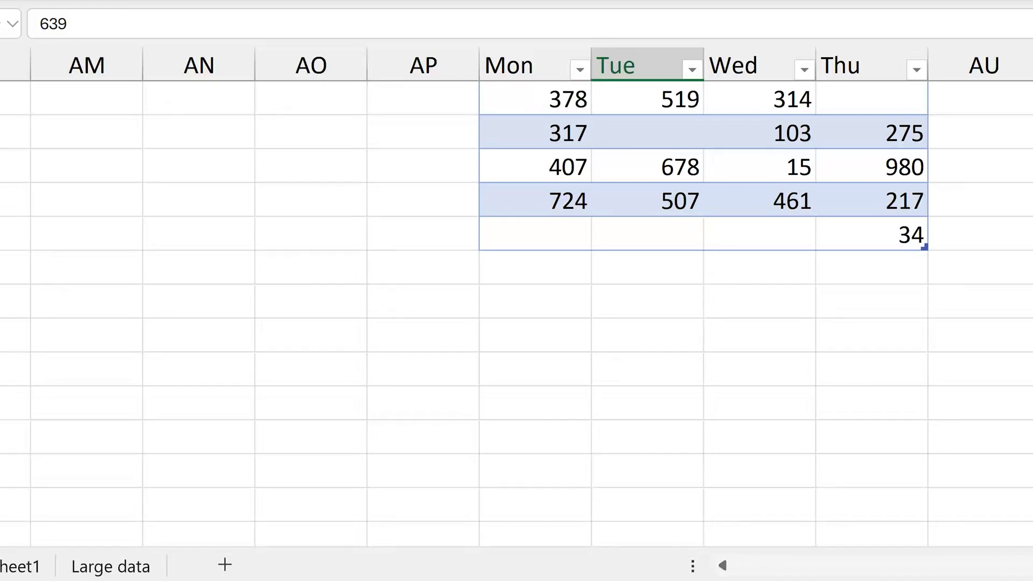
left_click(885, 268)
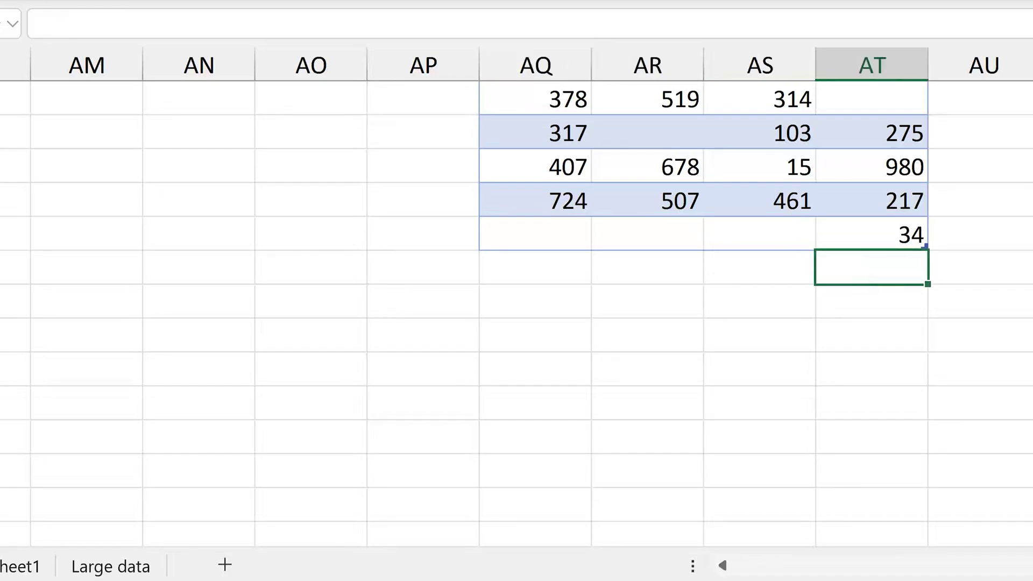
left_click(572, 269)
key("ctrl+v")
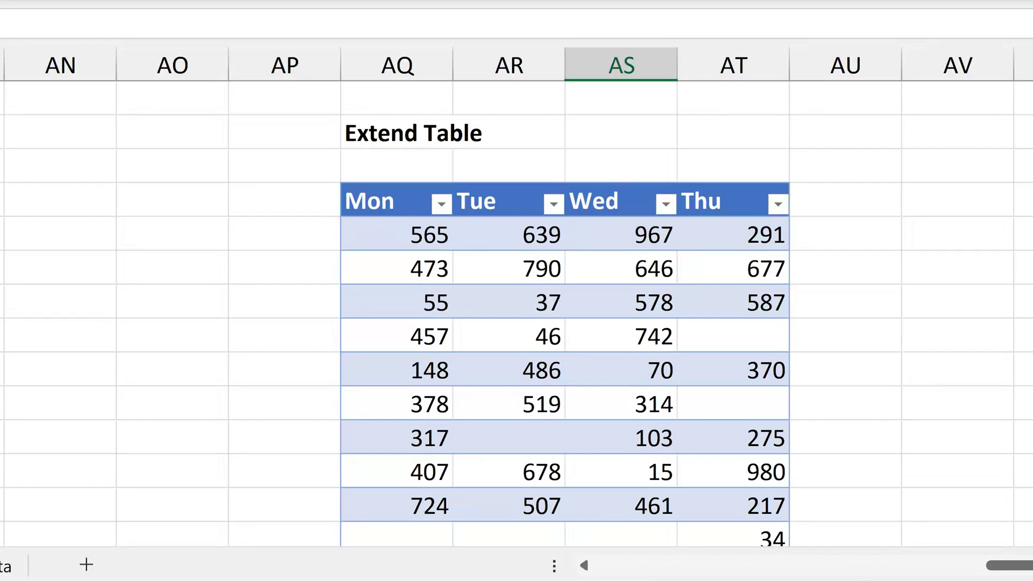
Insert a blank worksheet column at AQ, left of the table.
left_click(364, 65)
right_click(365, 66)
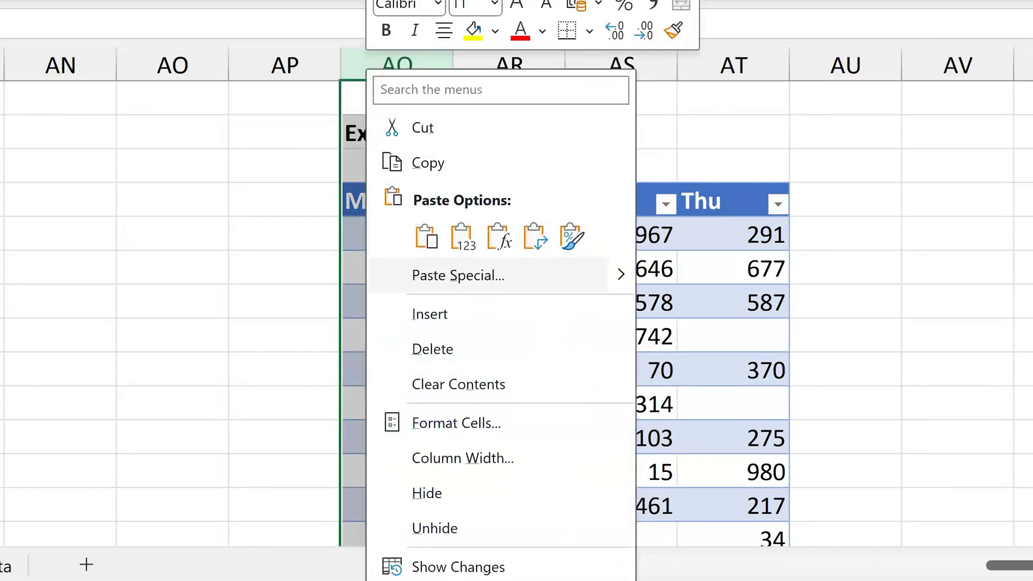
left_click(403, 308)
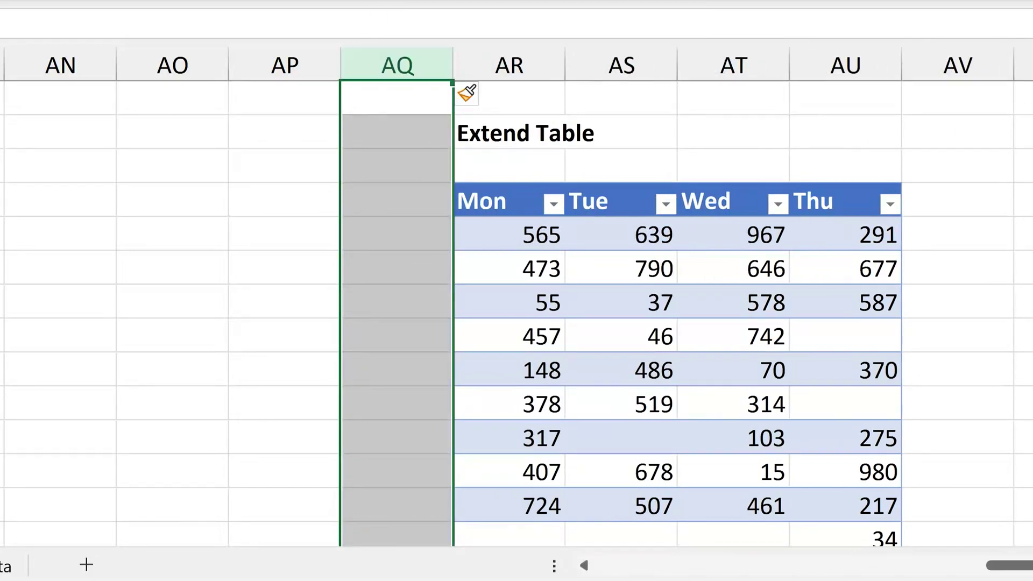
Insert a new table column to the left of the Mon column.
left_click(517, 273)
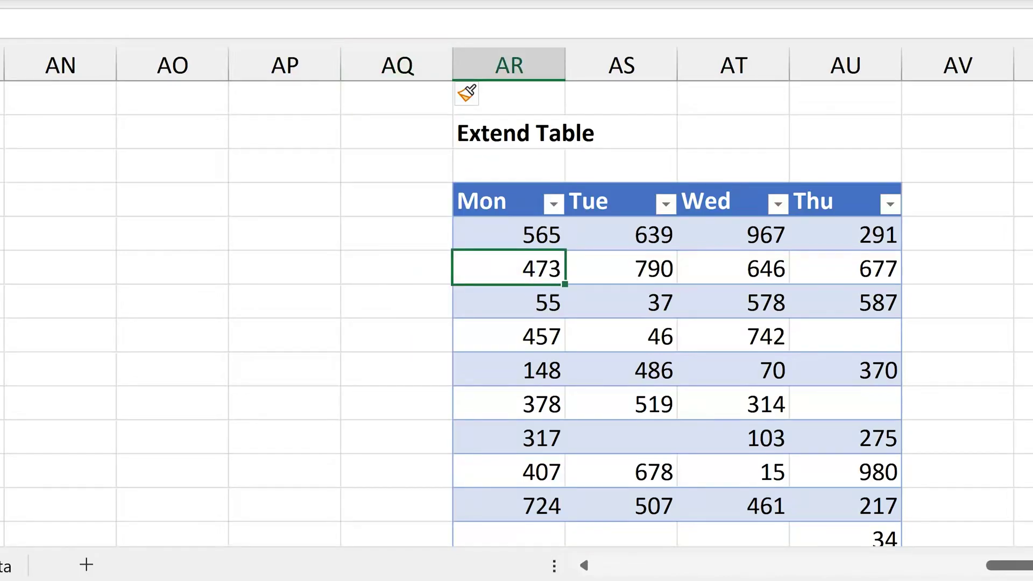
right_click(518, 273)
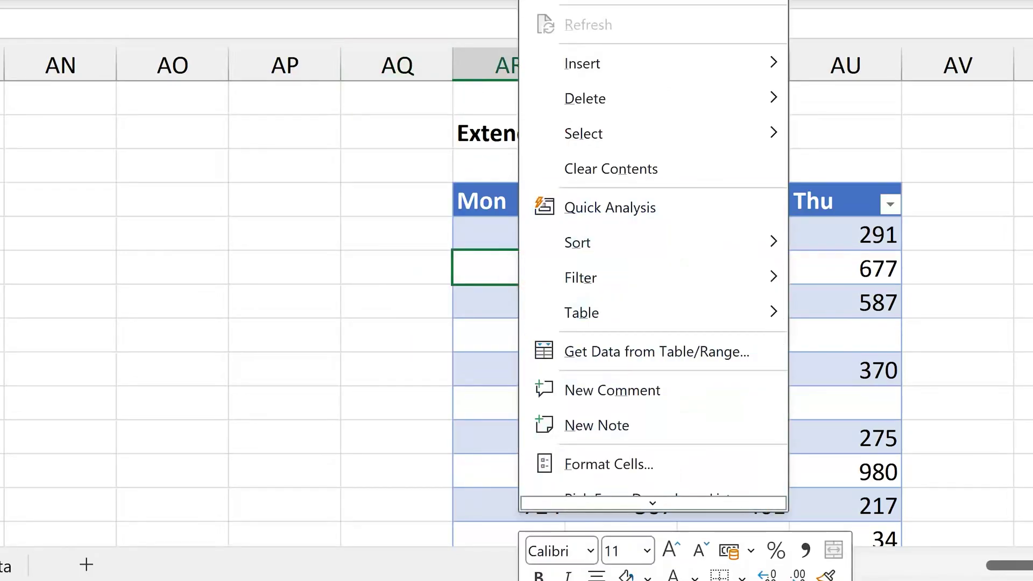
mouse_move(632, 62)
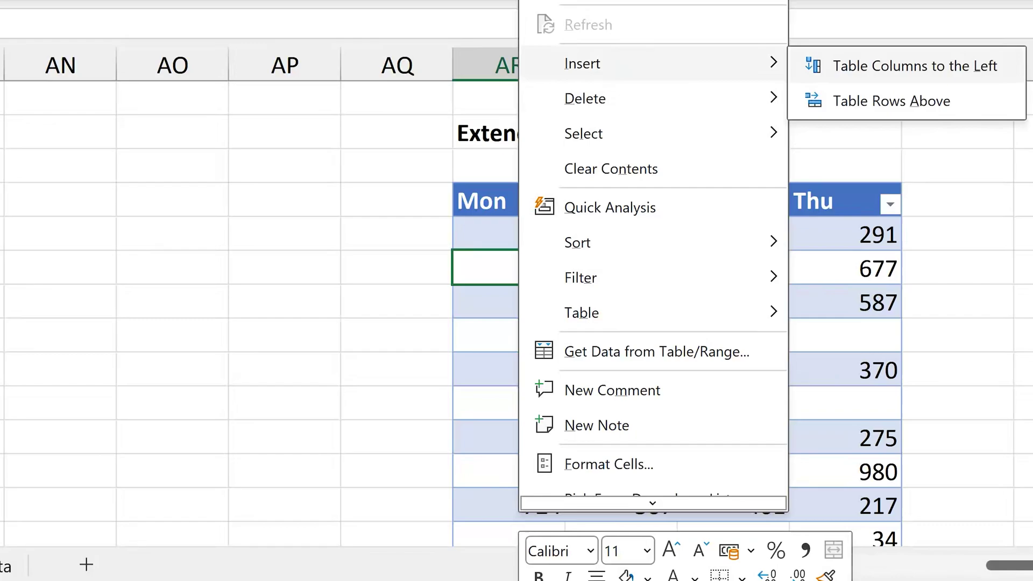
left_click(935, 65)
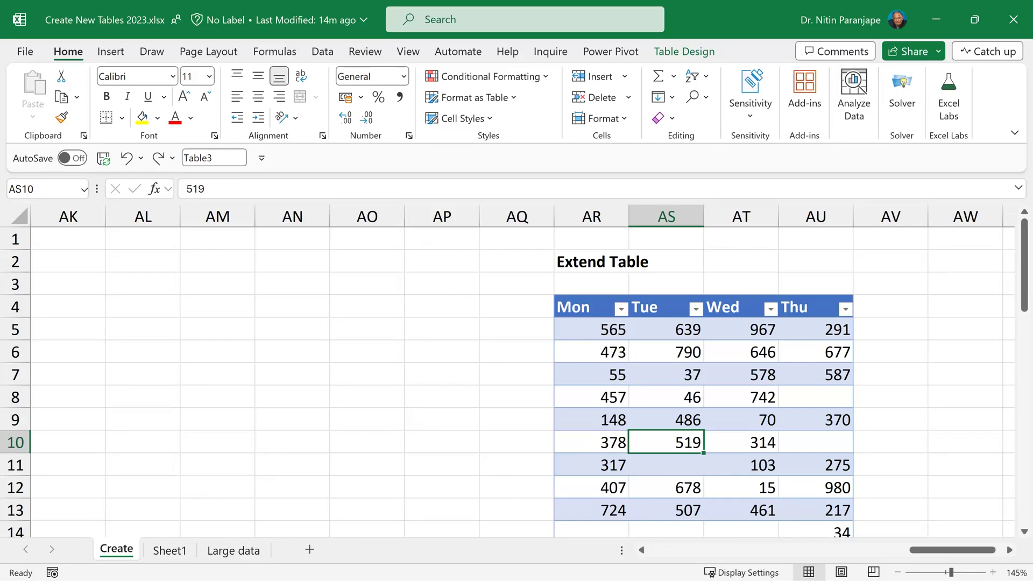
Convert the Mon–Thu table to a normal range from Table Design and confirm with Yes.
left_click(685, 52)
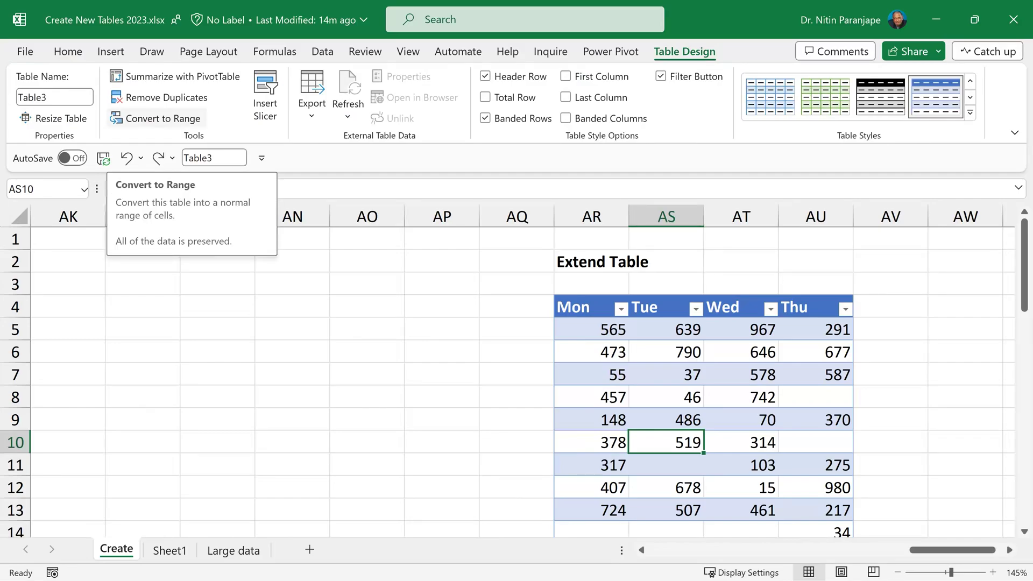
left_click(161, 118)
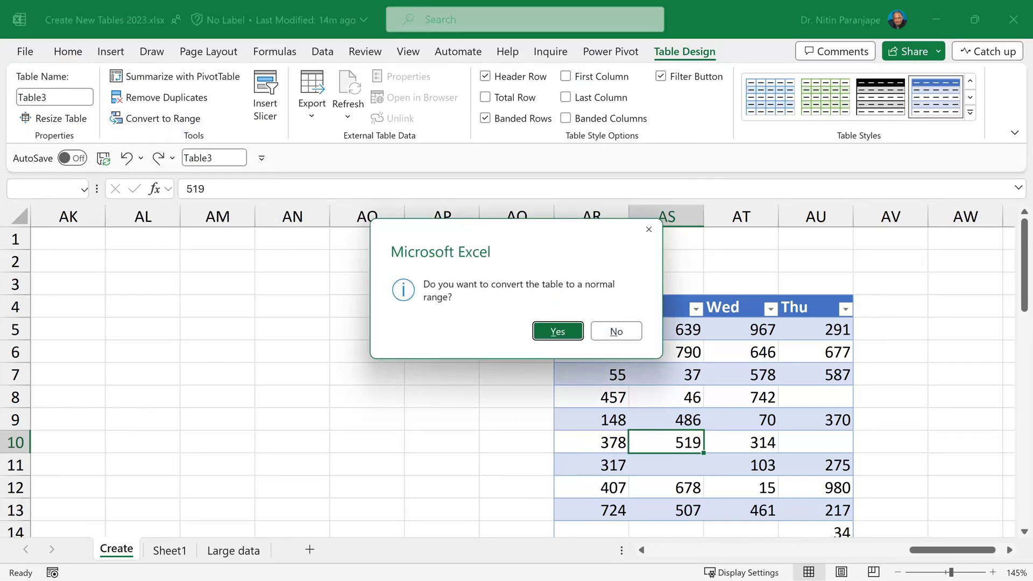
key("Return")
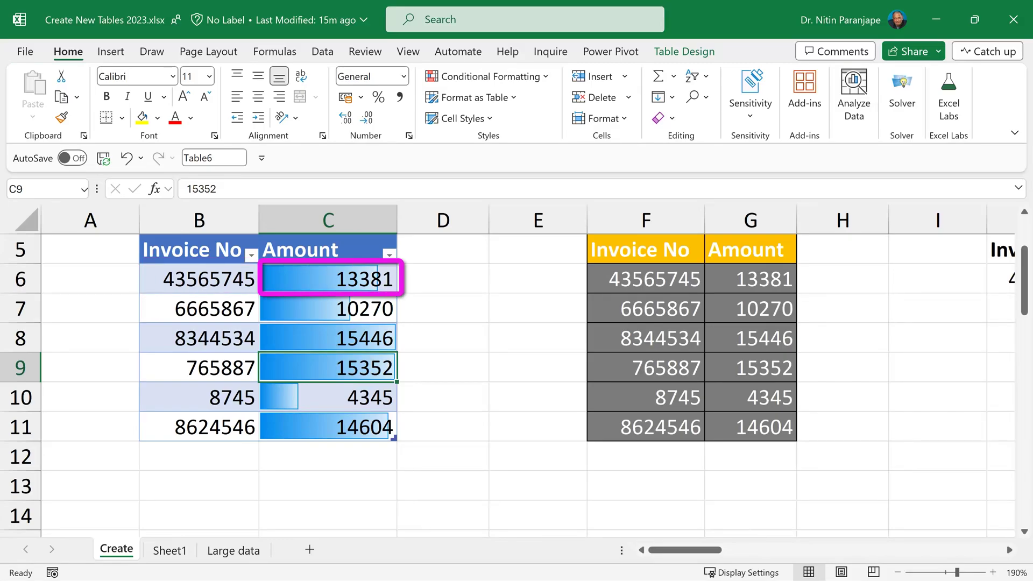
Apply the None table style to the Invoice No/Amount table, leaving only the data bars.
left_click(328, 278)
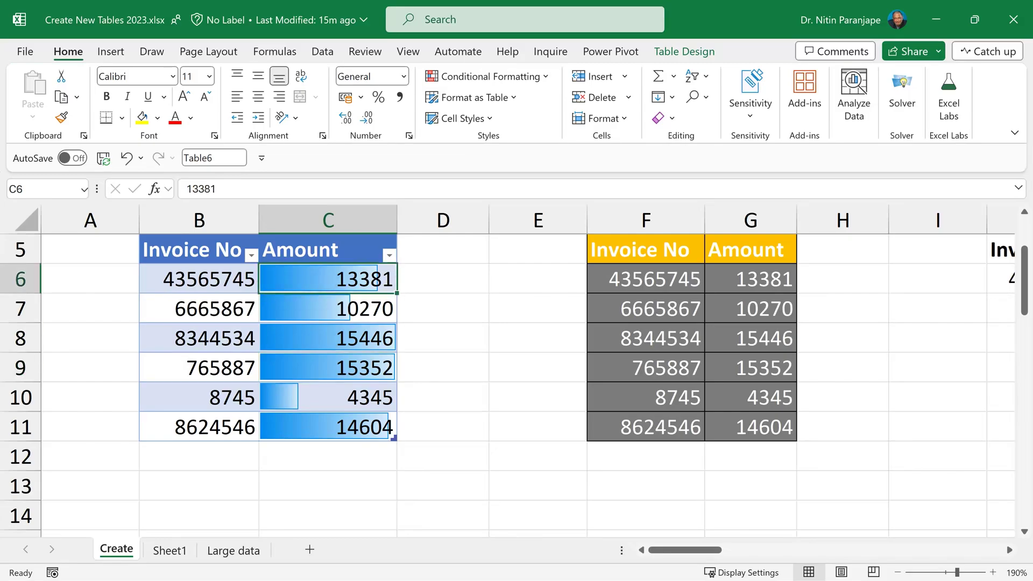
left_click(685, 51)
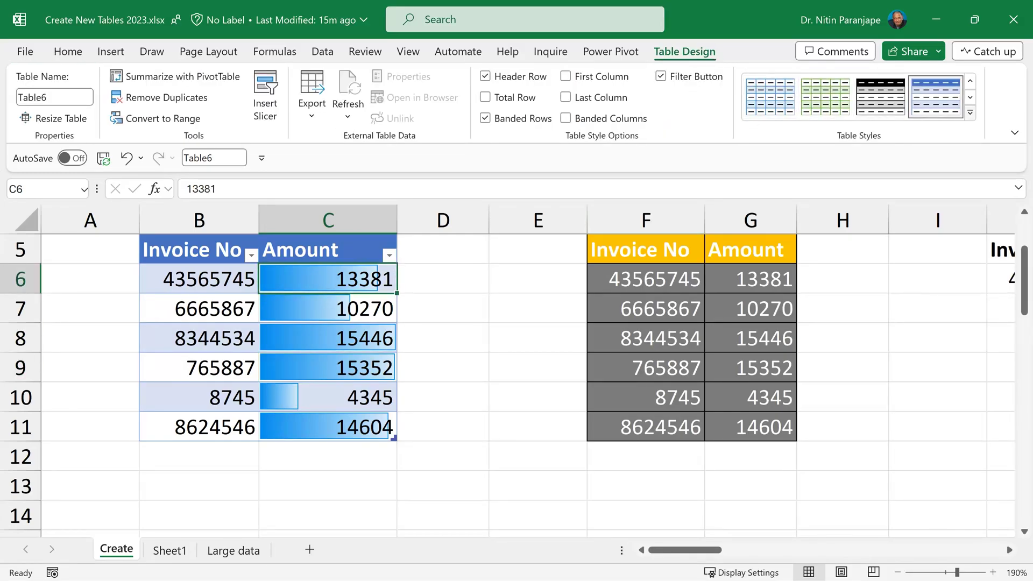
left_click(970, 112)
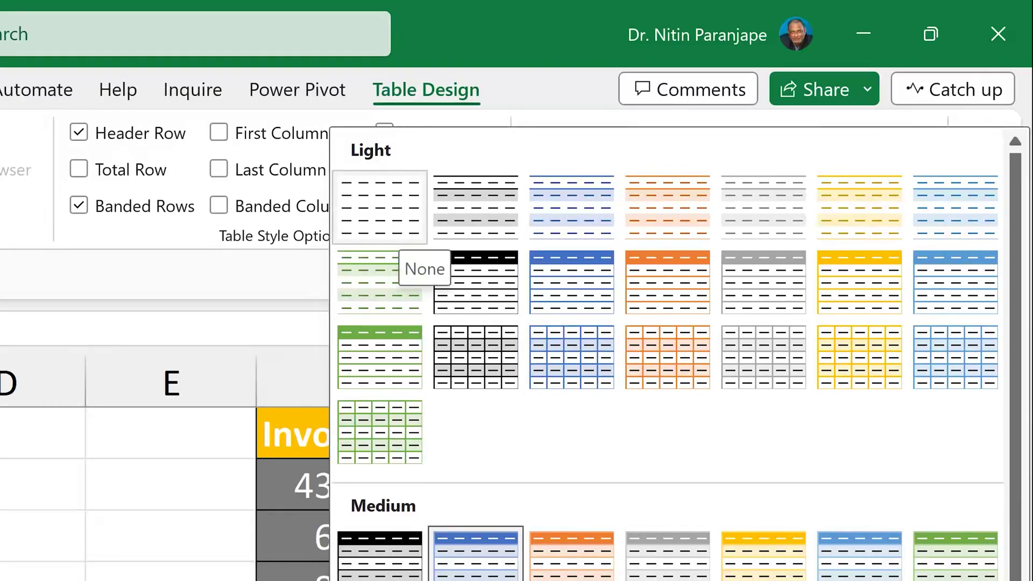
left_click(380, 208)
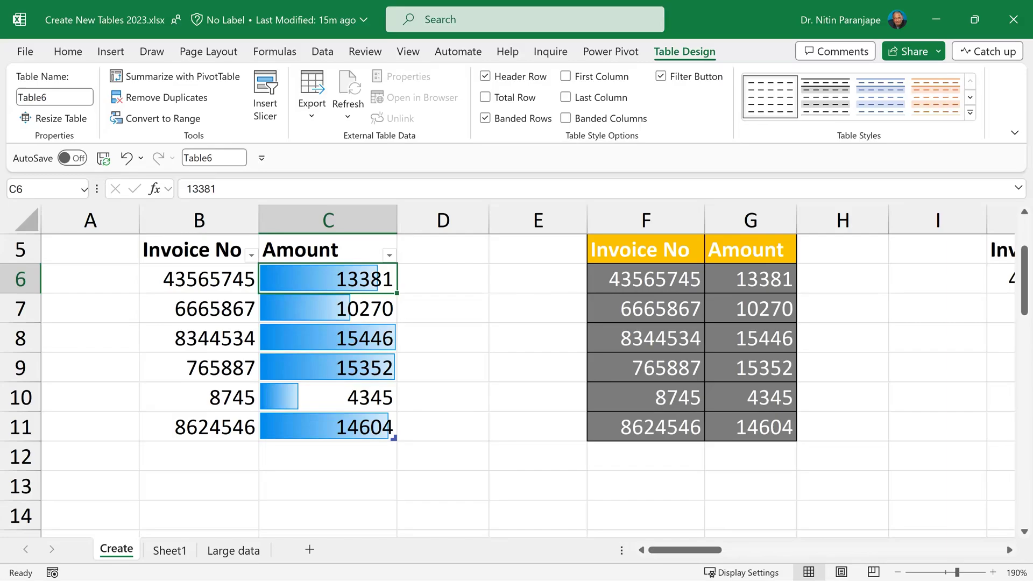
left_click(328, 368)
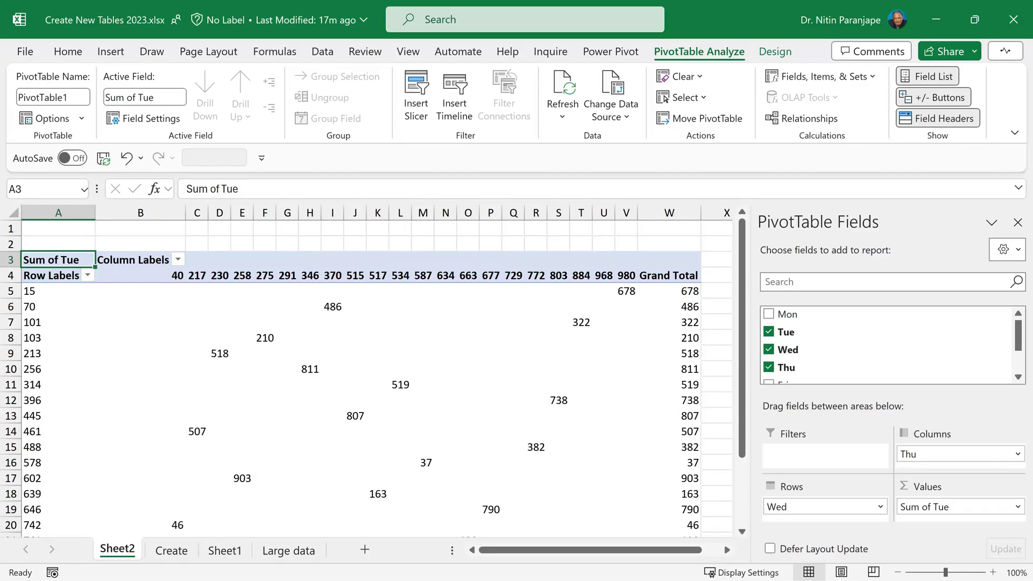
Double-click 738 in the PivotTable to build the Sheet3 drill-down table, then select its Thu header.
left_click(558, 400)
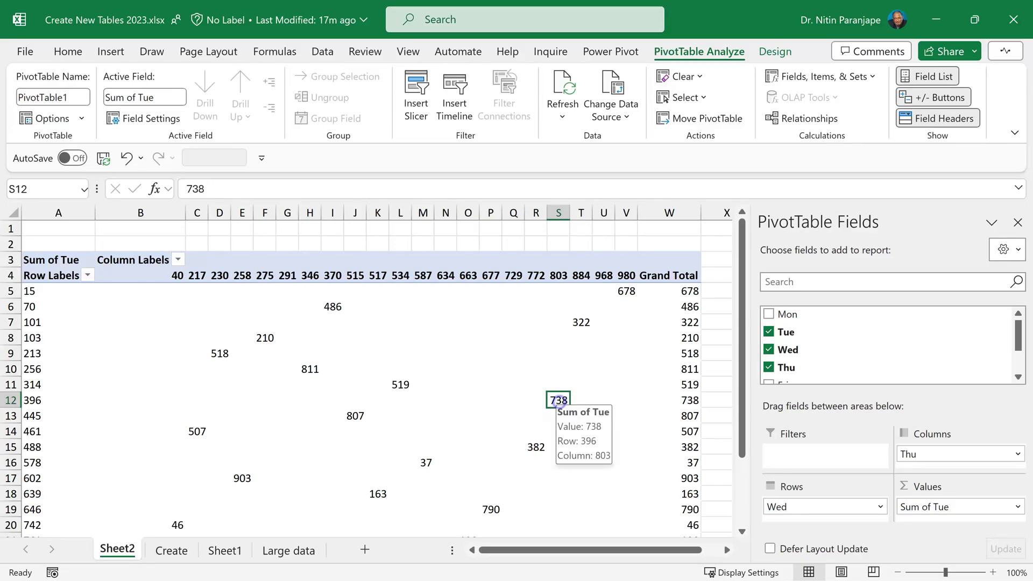
double_click(559, 400)
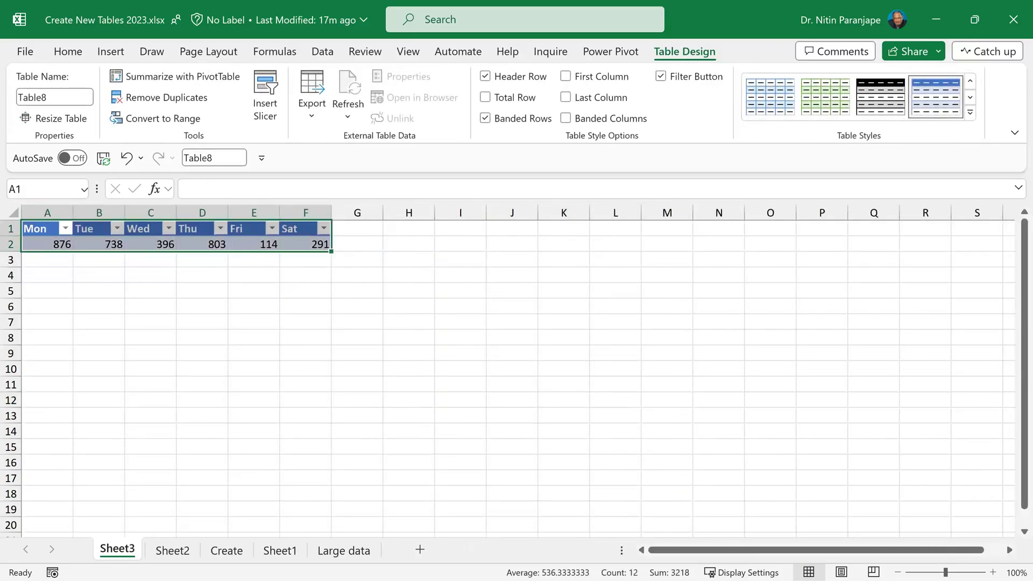
left_click(200, 229)
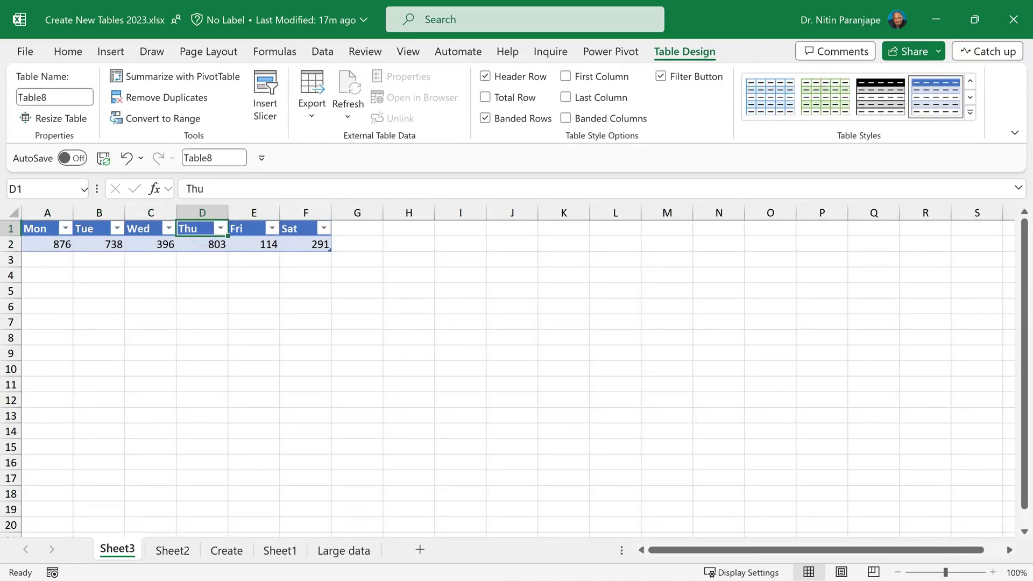